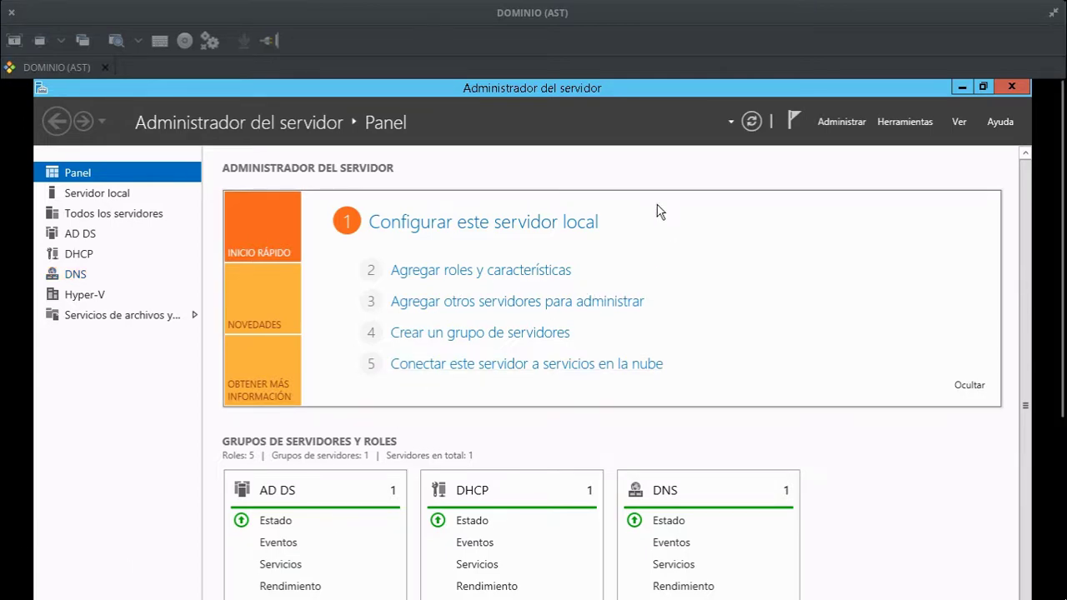
Launch Agregar roles y características from Administrar, advance to Roles de servidor and browse the installed roles.
{"action": "left_click", "coordinate": [883, 120]}
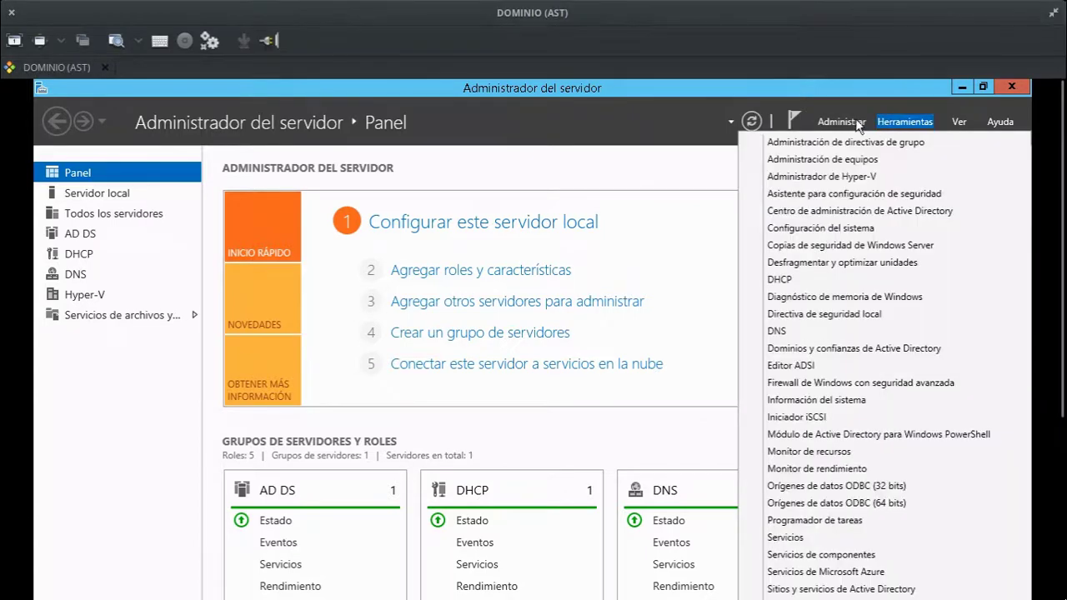
{"action": "left_click", "coordinate": [857, 122]}
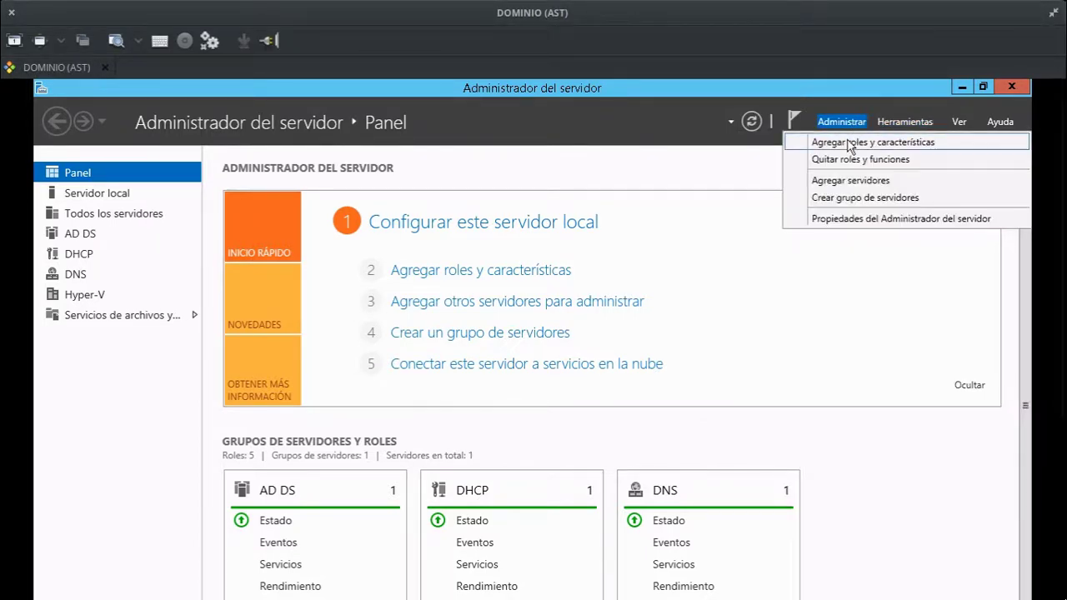
{"action": "left_click", "coordinate": [851, 144]}
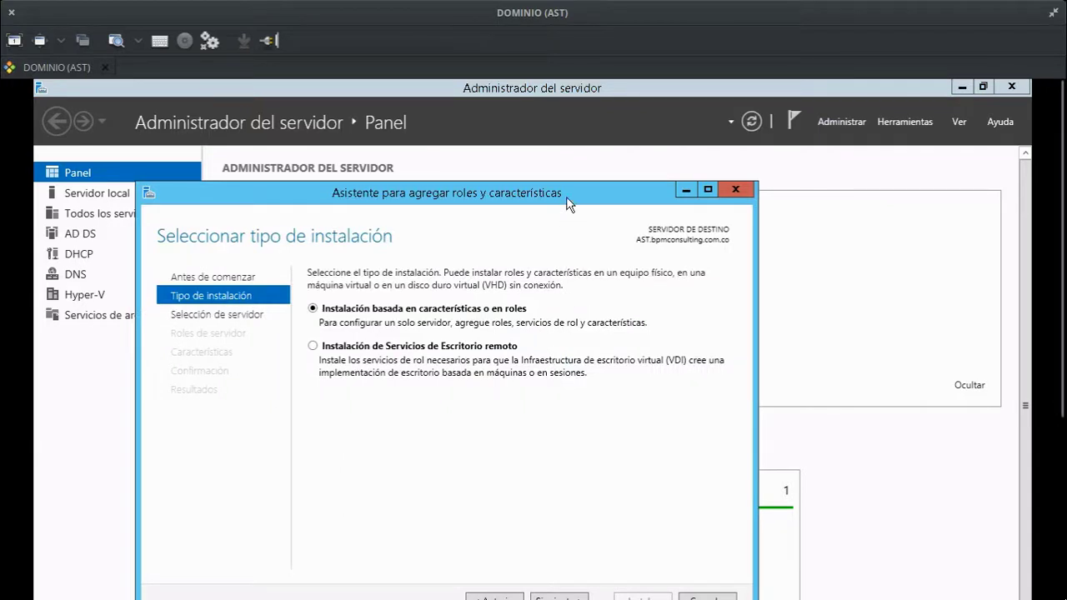
{"action": "left_click_drag", "start_coordinate": [567, 202], "coordinate": [655, 127]}
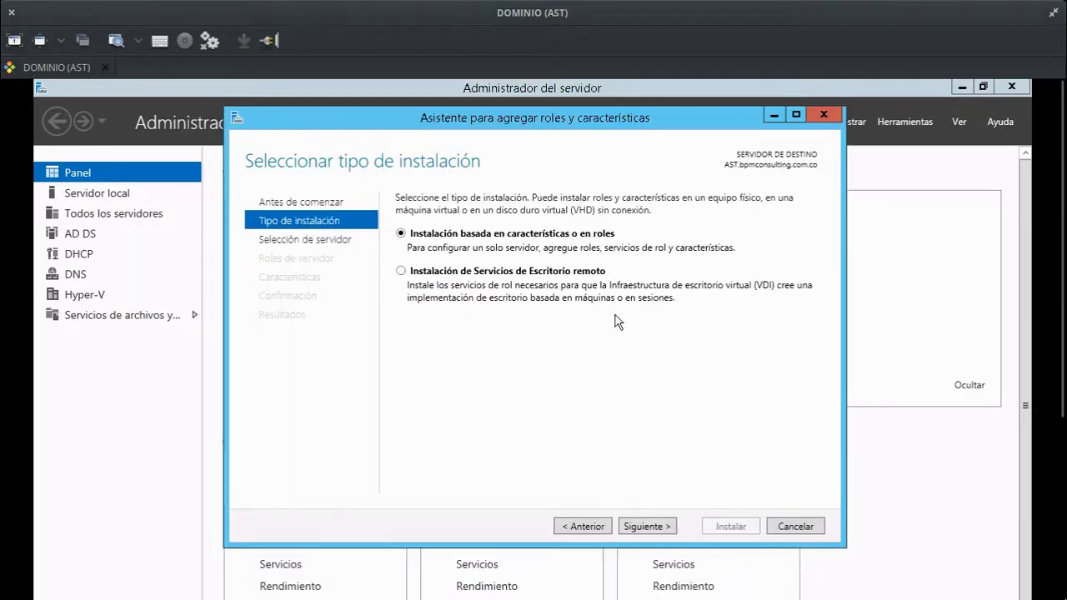
{"action": "left_click", "coordinate": [644, 523]}
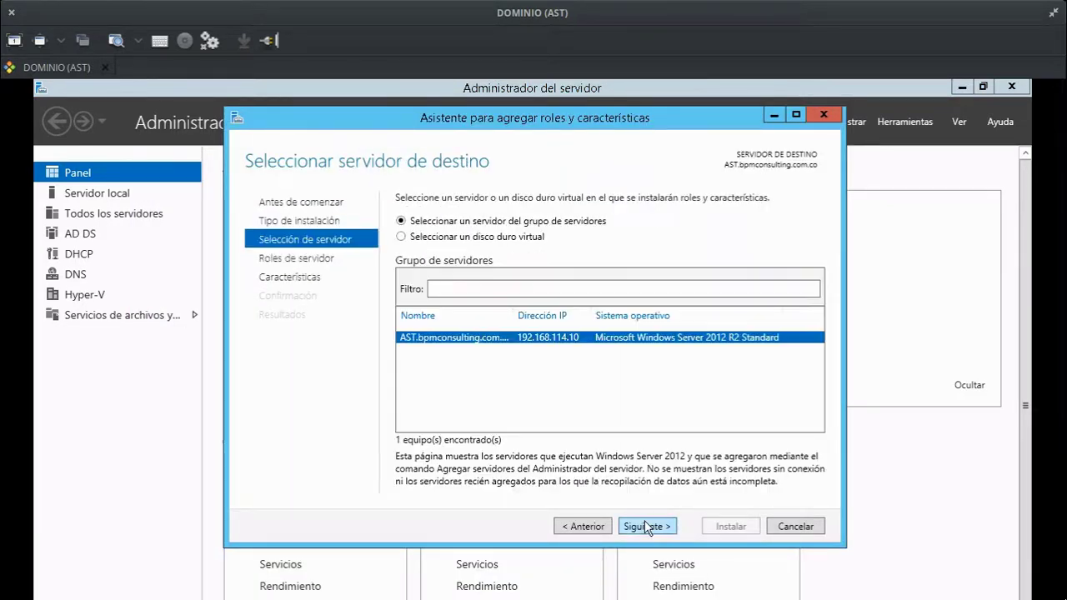
{"action": "left_click", "coordinate": [644, 527]}
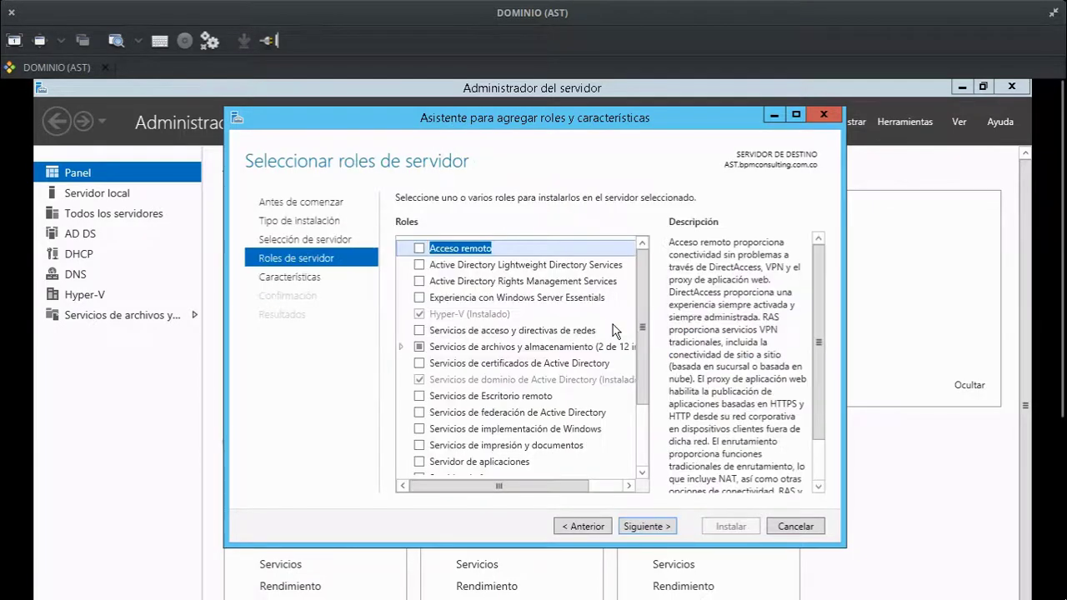
{"action": "left_click_drag", "start_coordinate": [641, 277], "coordinate": [637, 325]}
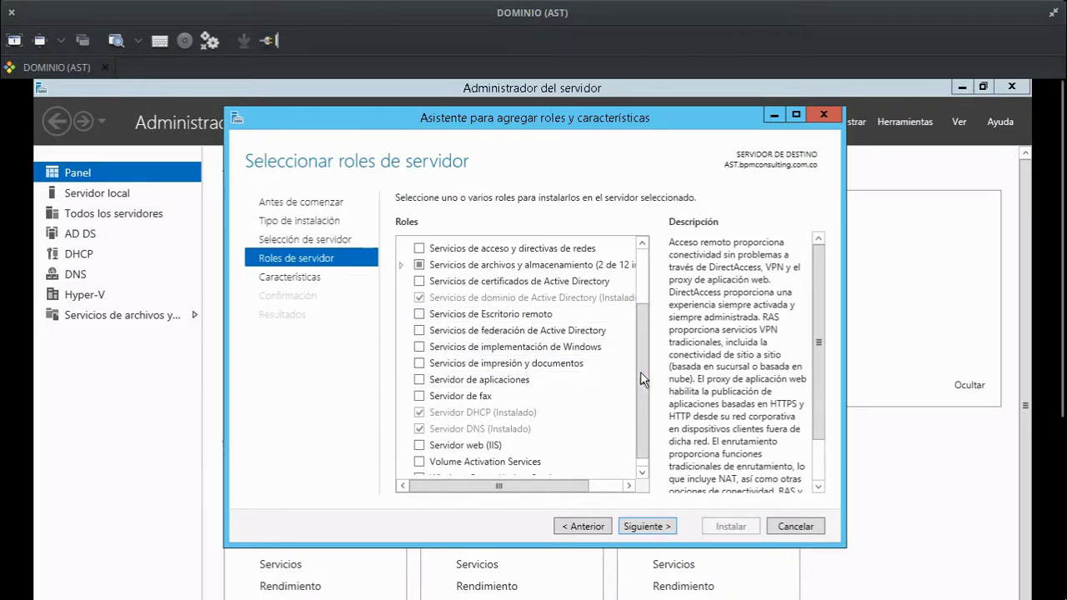
{"action": "left_click_drag", "start_coordinate": [641, 371], "coordinate": [634, 413]}
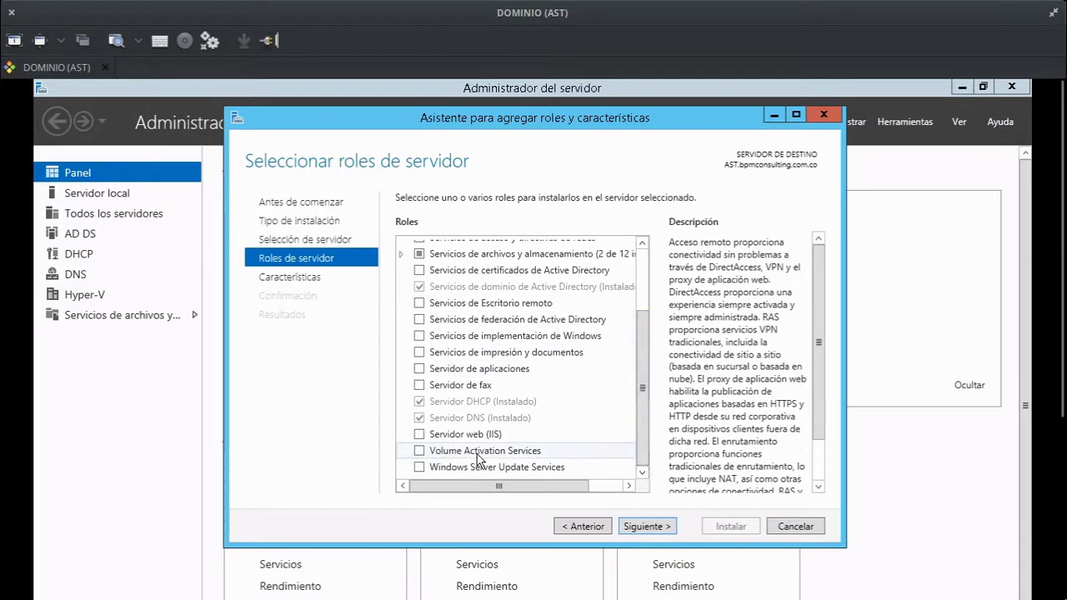
On the Características page, find Herramientas SNMP under remote administration tools, then cancel the wizard.
{"action": "left_click", "coordinate": [664, 527]}
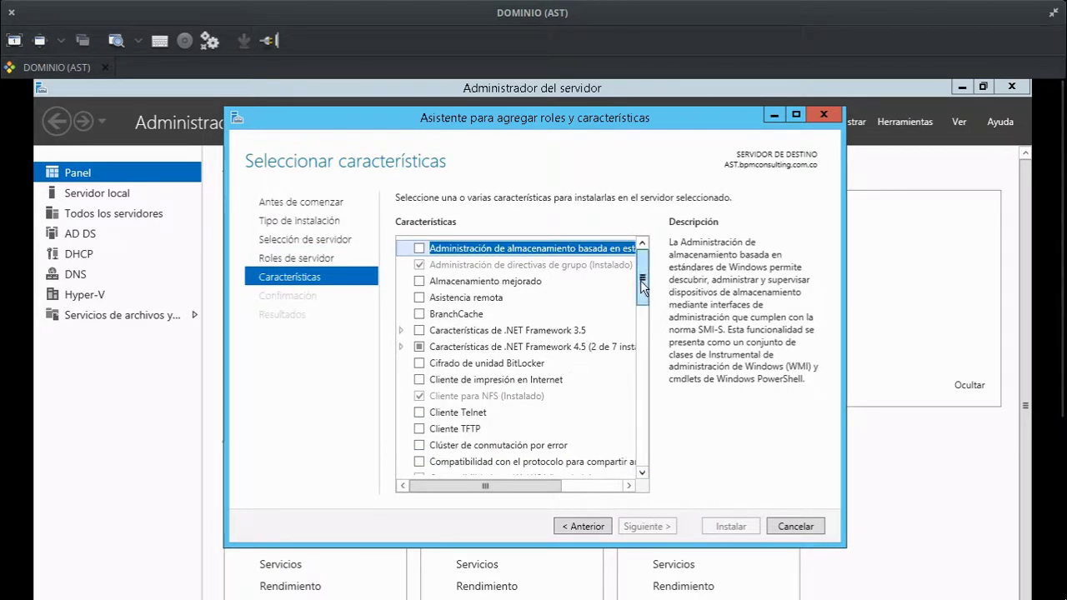
{"action": "left_click_drag", "start_coordinate": [642, 286], "coordinate": [631, 354]}
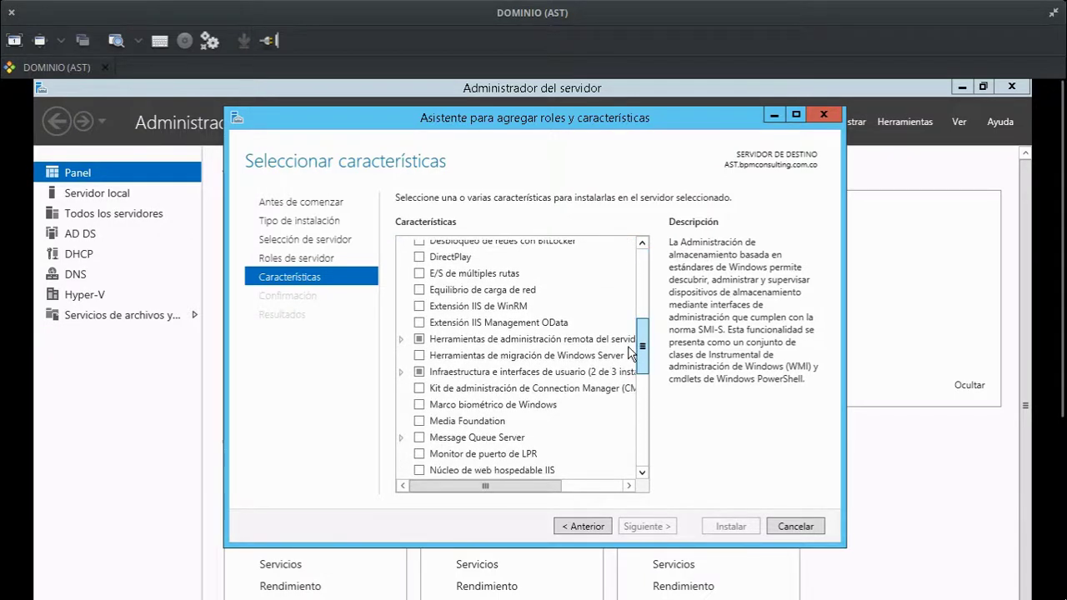
{"action": "left_click", "coordinate": [401, 339]}
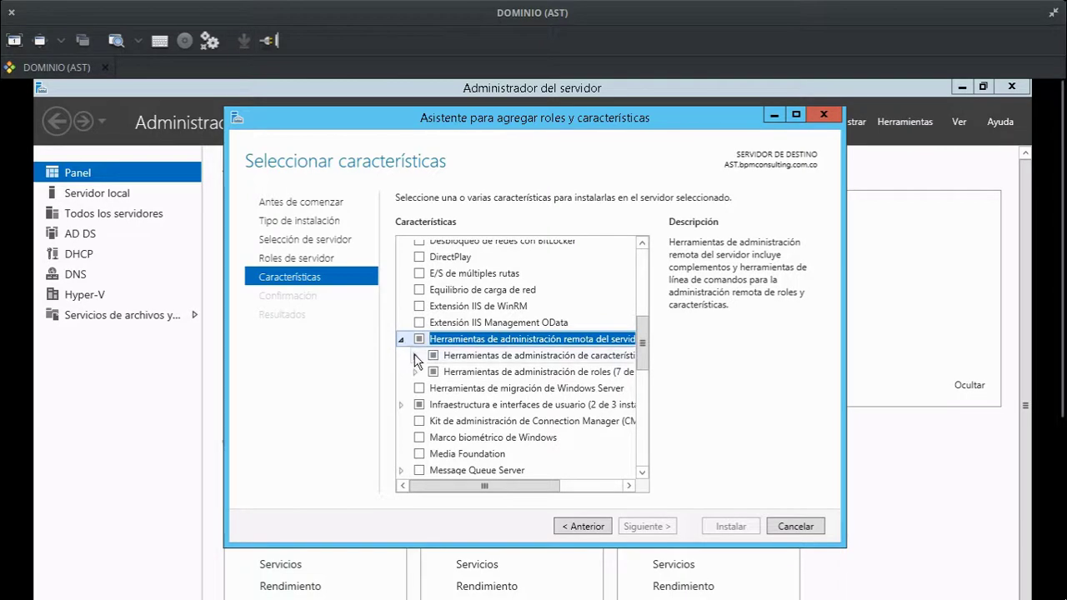
{"action": "left_click", "coordinate": [415, 357]}
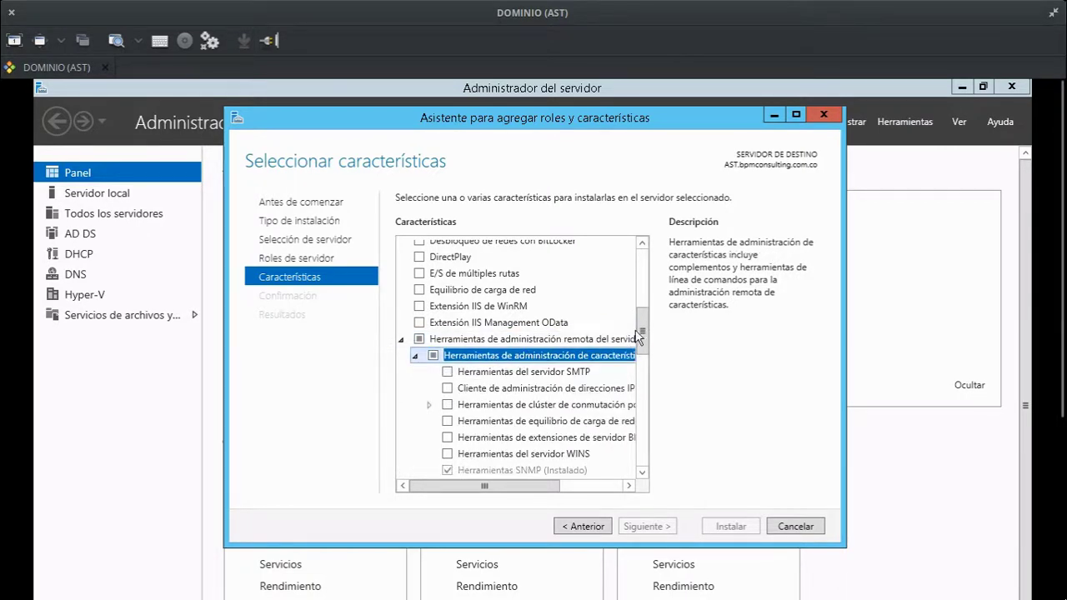
{"action": "left_click_drag", "start_coordinate": [643, 335], "coordinate": [641, 356]}
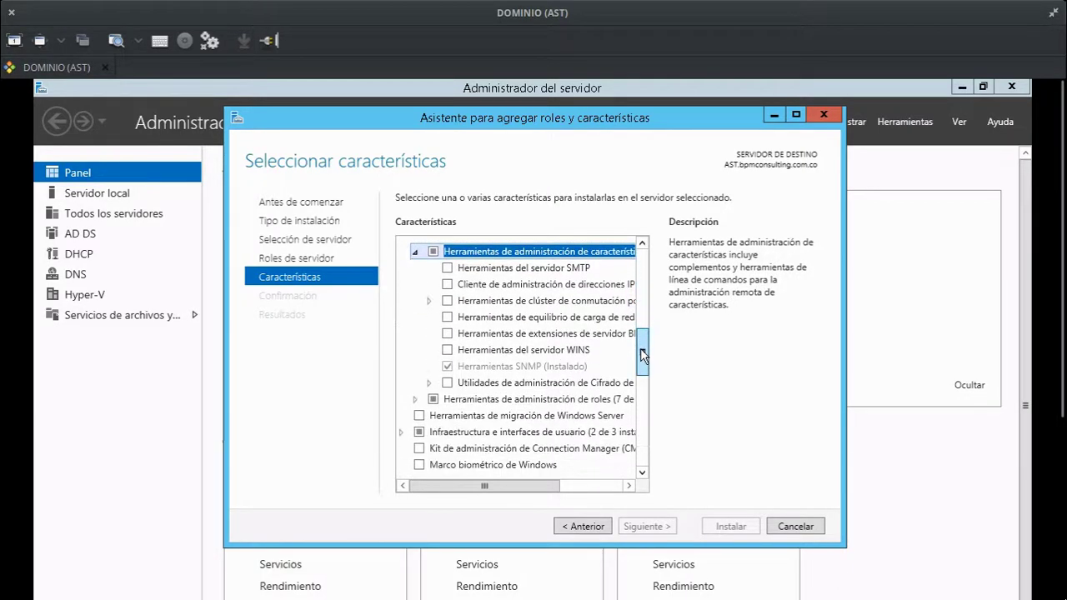
{"action": "left_click", "coordinate": [527, 367]}
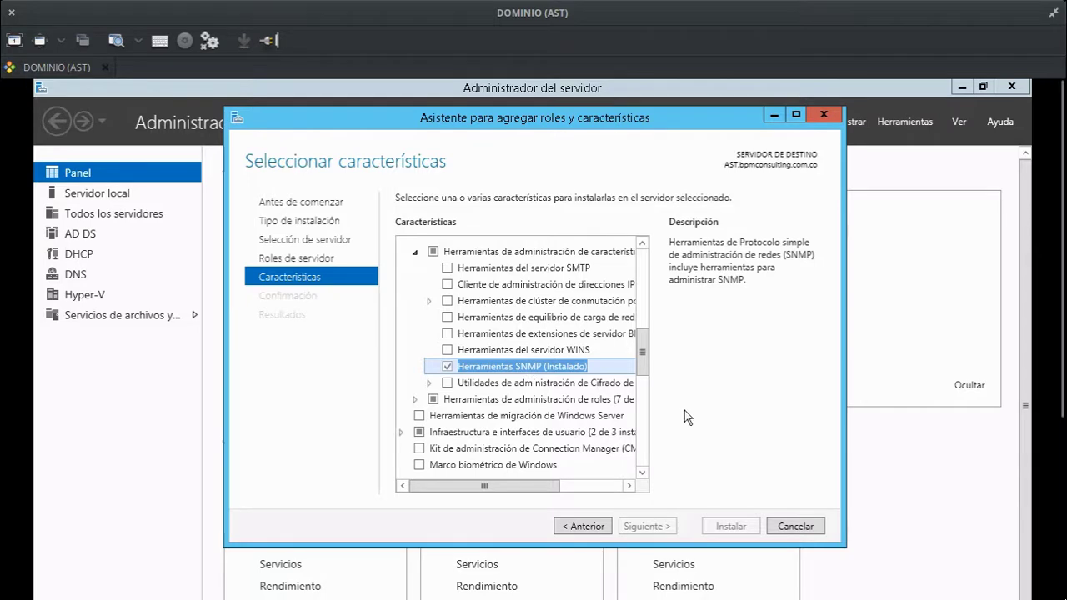
{"action": "left_click", "coordinate": [792, 527]}
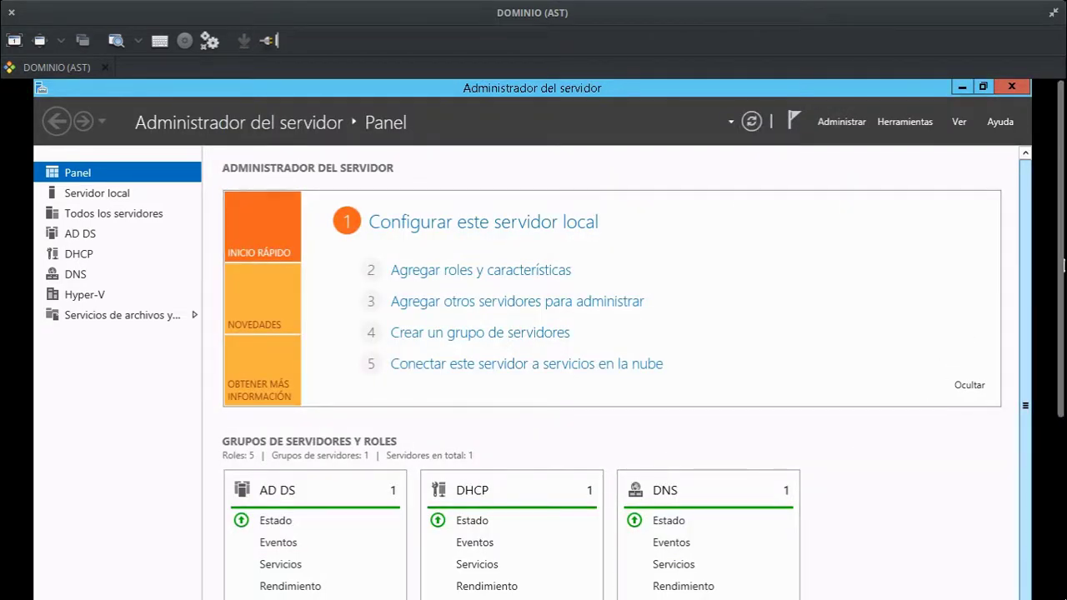
Open the Servicios console from Herramientas and select the Captura SNMP service.
{"action": "left_click", "coordinate": [922, 122]}
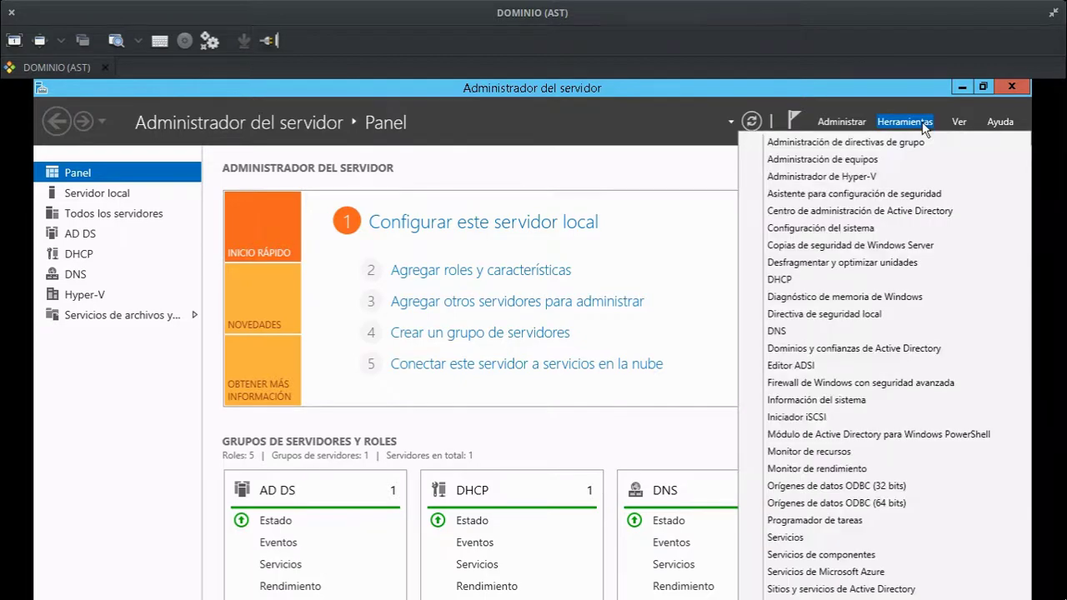
{"action": "left_click", "coordinate": [788, 538]}
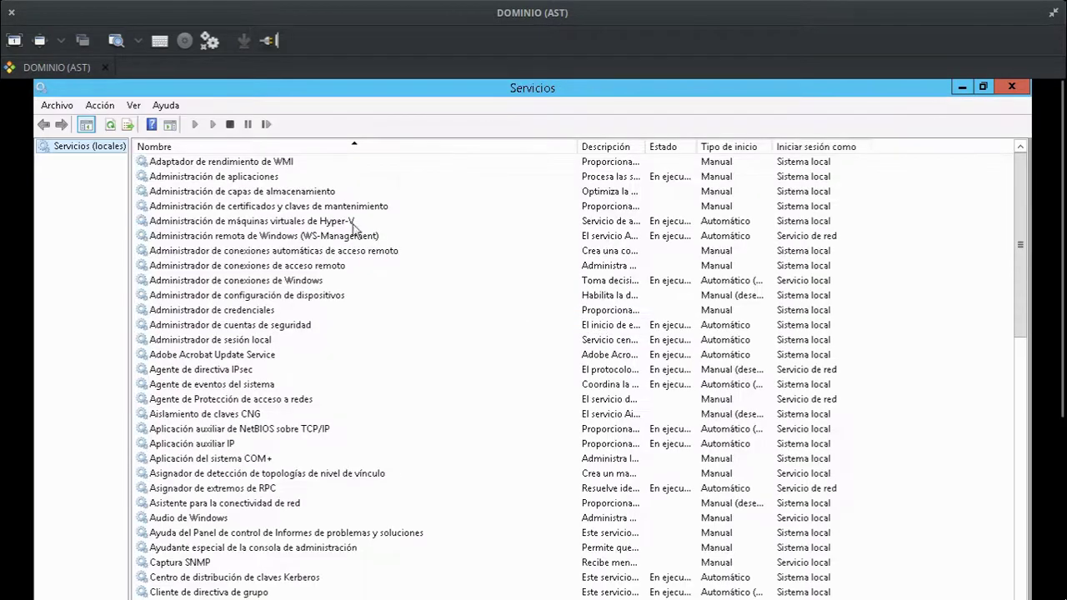
{"action": "left_click", "coordinate": [192, 566]}
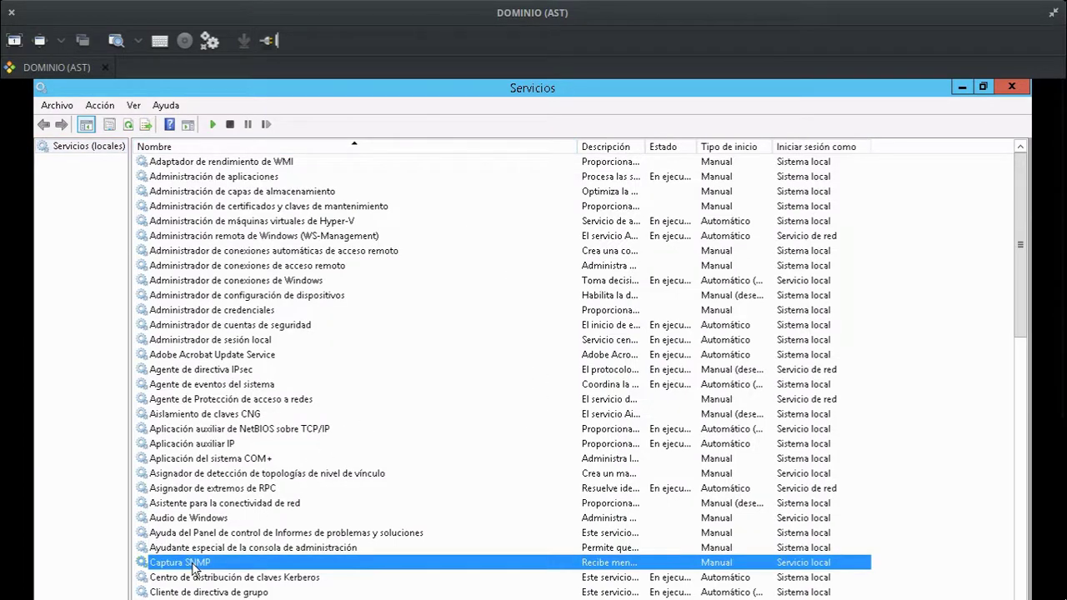
Open the Captura SNMP properties and look through its logon, recovery and dependencies settings.
{"action": "double_click", "coordinate": [193, 564]}
{"action": "left_click_drag", "start_coordinate": [527, 294], "coordinate": [514, 211]}
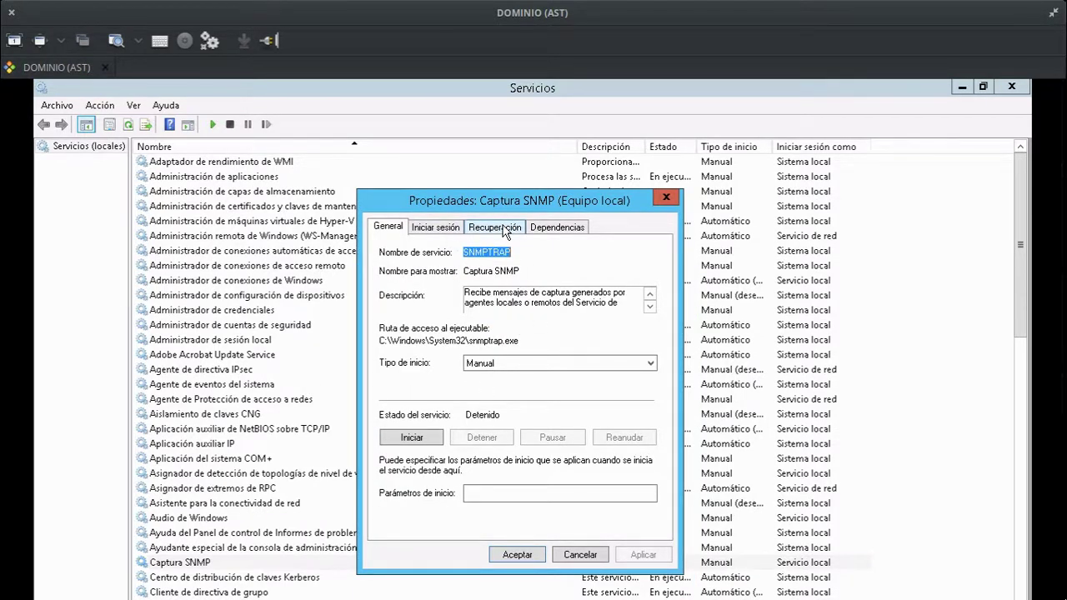
{"action": "left_click", "coordinate": [443, 230]}
{"action": "left_click", "coordinate": [501, 232]}
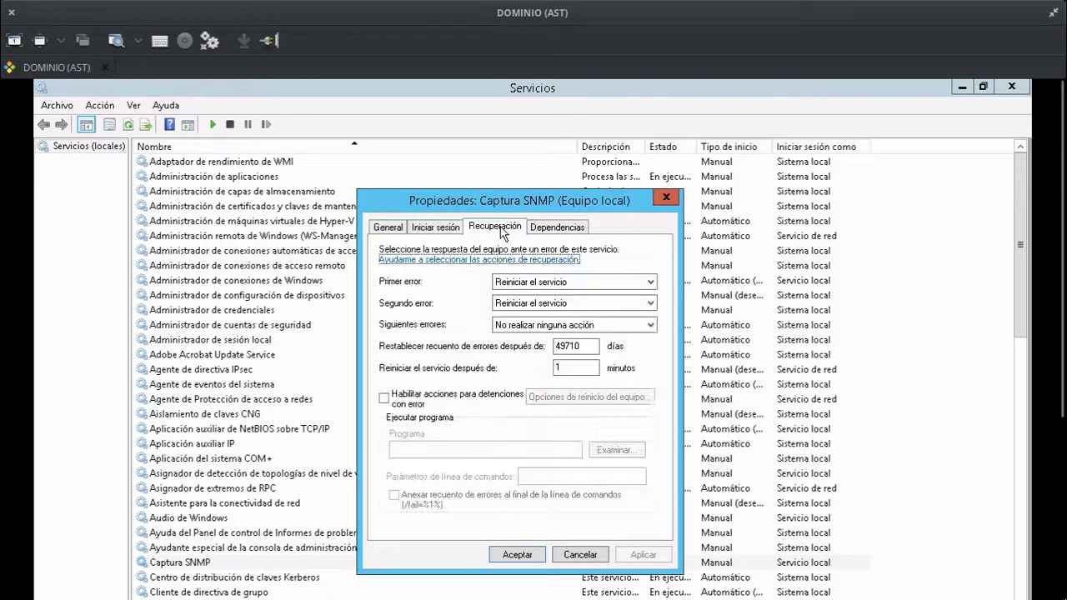
{"action": "left_click", "coordinate": [555, 228]}
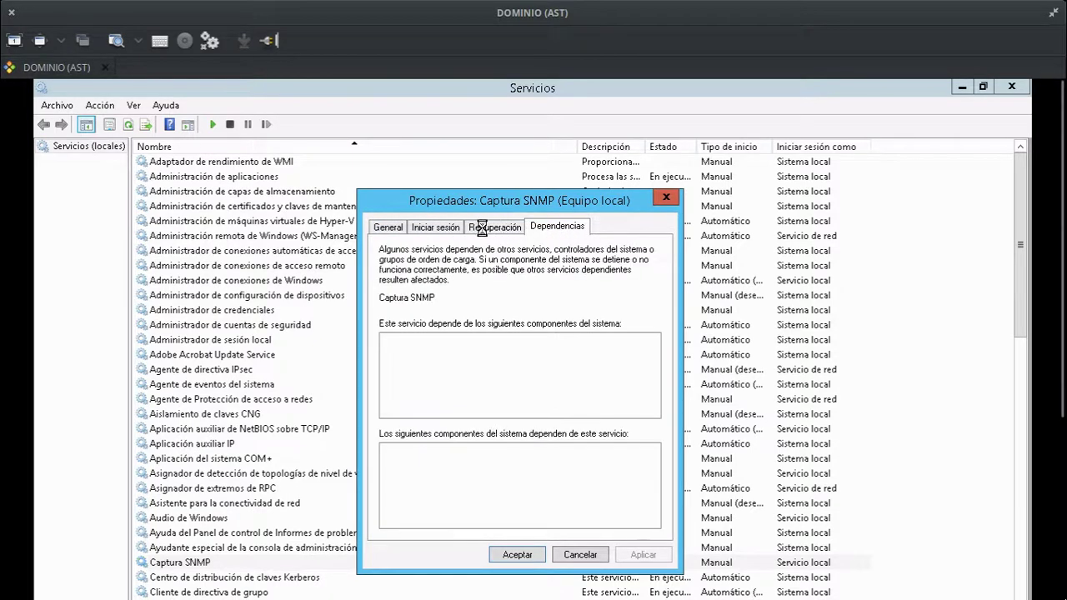
{"action": "left_click", "coordinate": [466, 233]}
{"action": "left_click", "coordinate": [447, 232]}
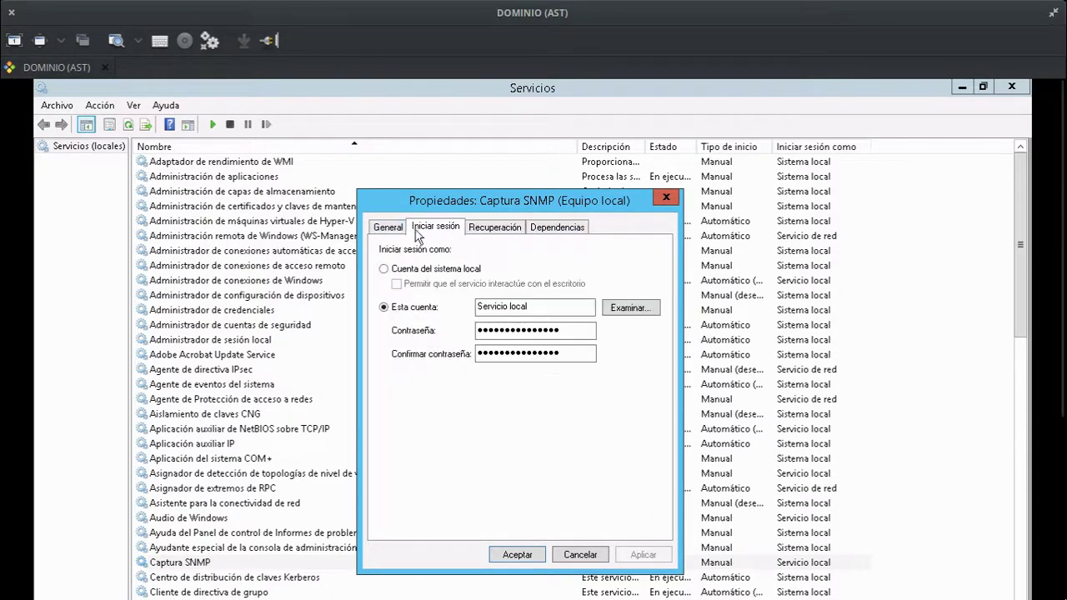
{"action": "left_click", "coordinate": [388, 229]}
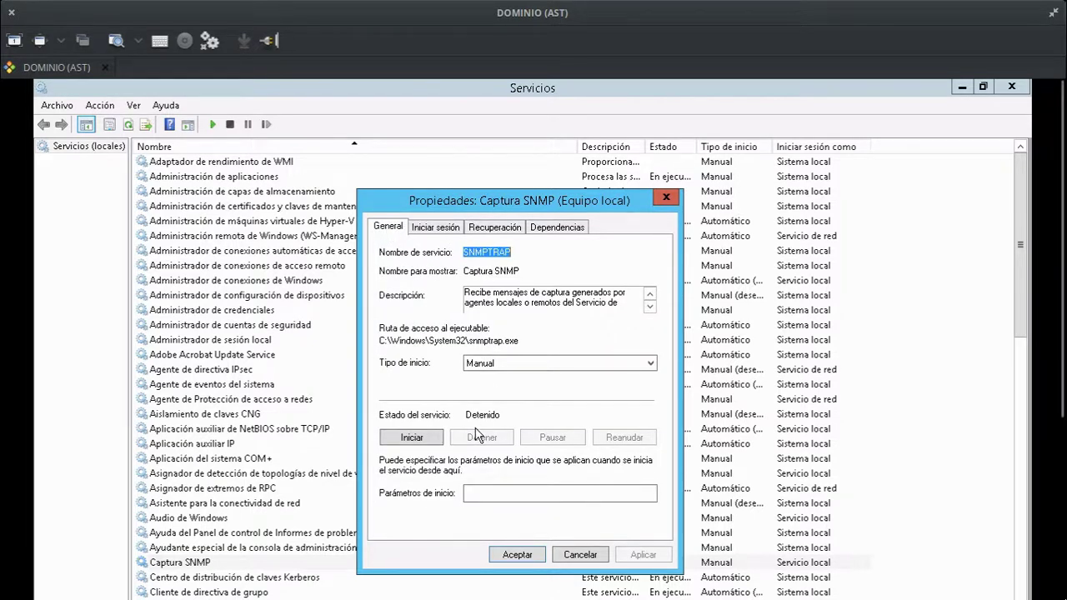
Start Captura SNMP and apply startup type Automático (inicio retrasado).
{"action": "left_click", "coordinate": [440, 440]}
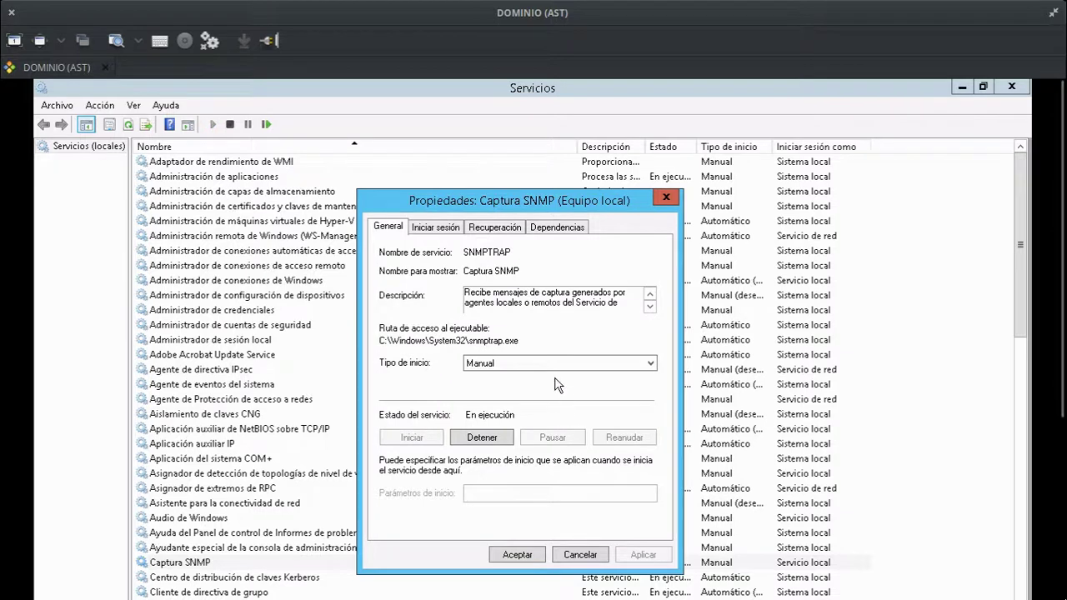
{"action": "left_click", "coordinate": [546, 365]}
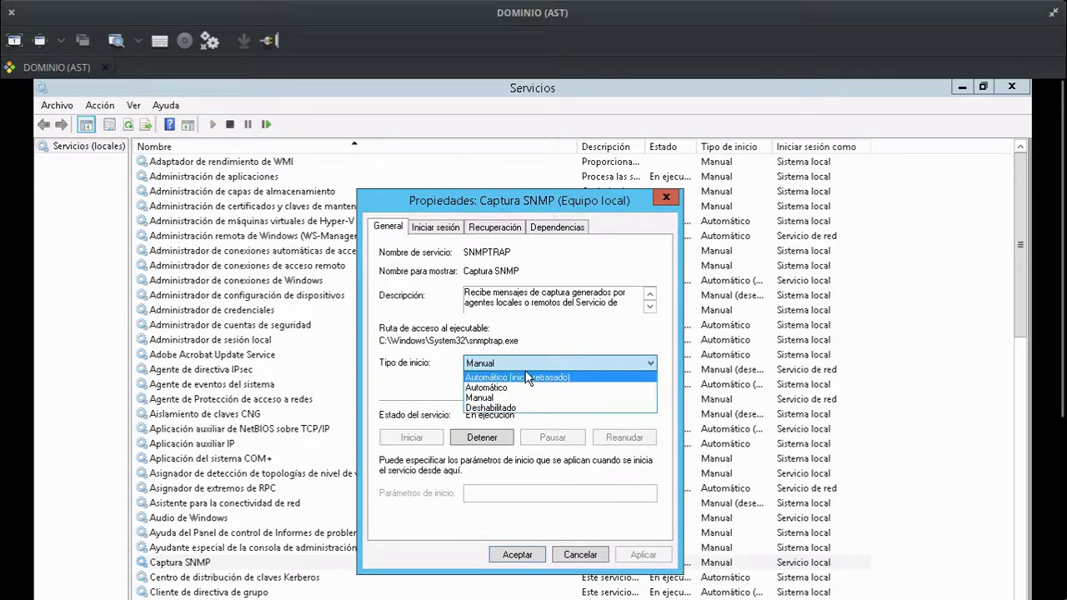
{"action": "left_click", "coordinate": [527, 378]}
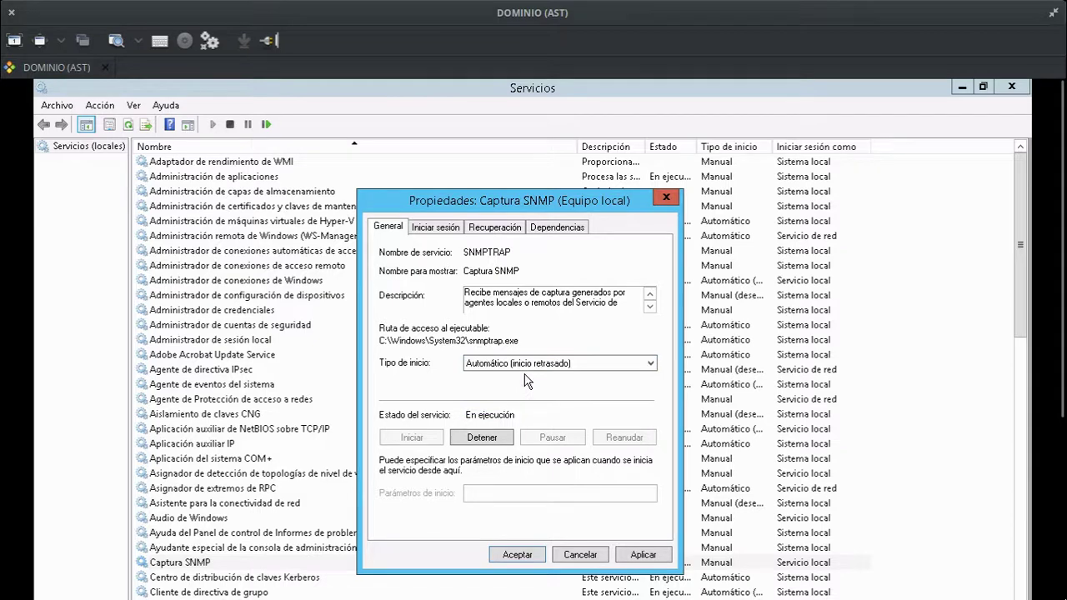
{"action": "left_click", "coordinate": [643, 554]}
Review the recovery, dependencies and logon settings again, then close the properties with Aceptar.
{"action": "left_click", "coordinate": [482, 230]}
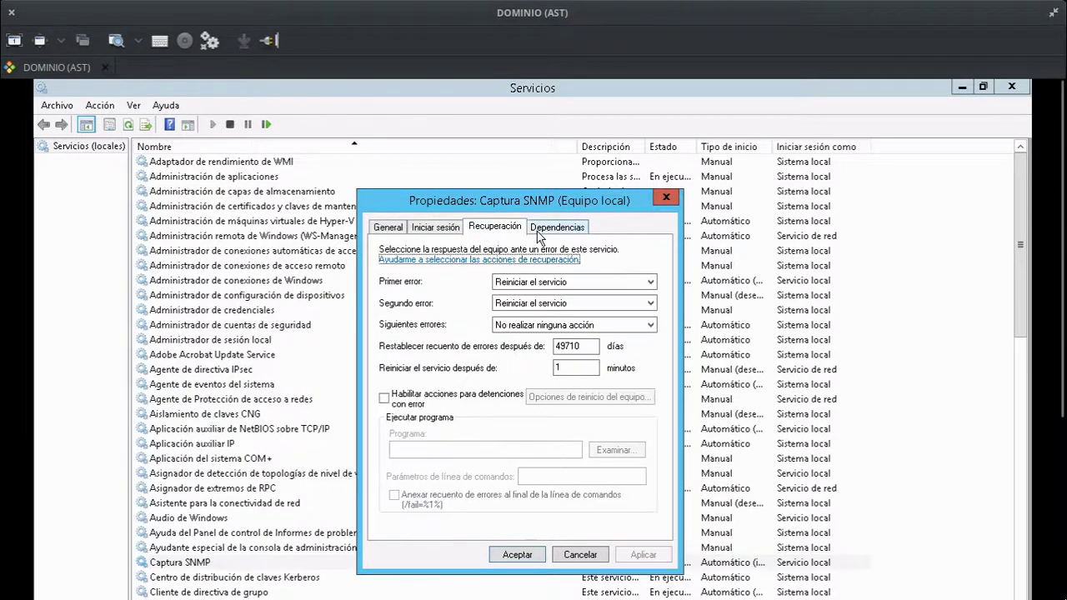
{"action": "left_click", "coordinate": [547, 232]}
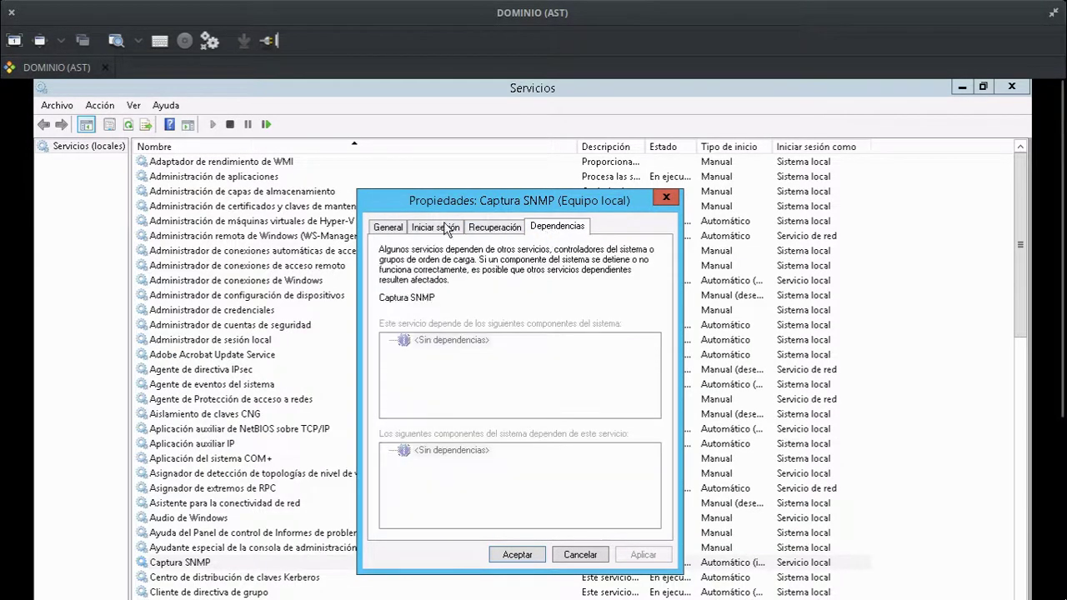
{"action": "left_click", "coordinate": [446, 228]}
{"action": "left_click", "coordinate": [496, 231]}
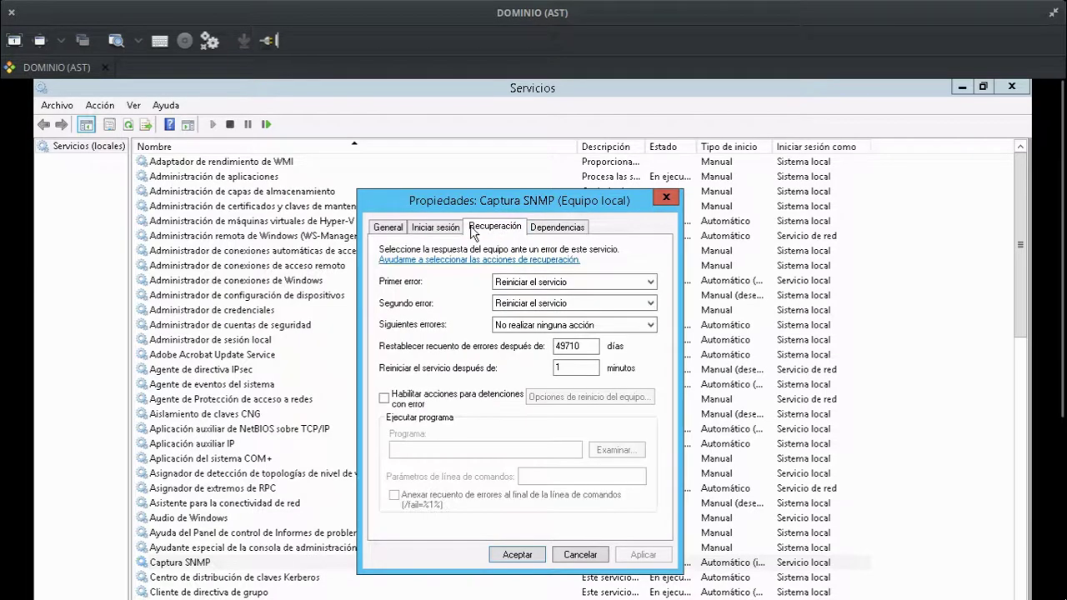
{"action": "left_click", "coordinate": [388, 228]}
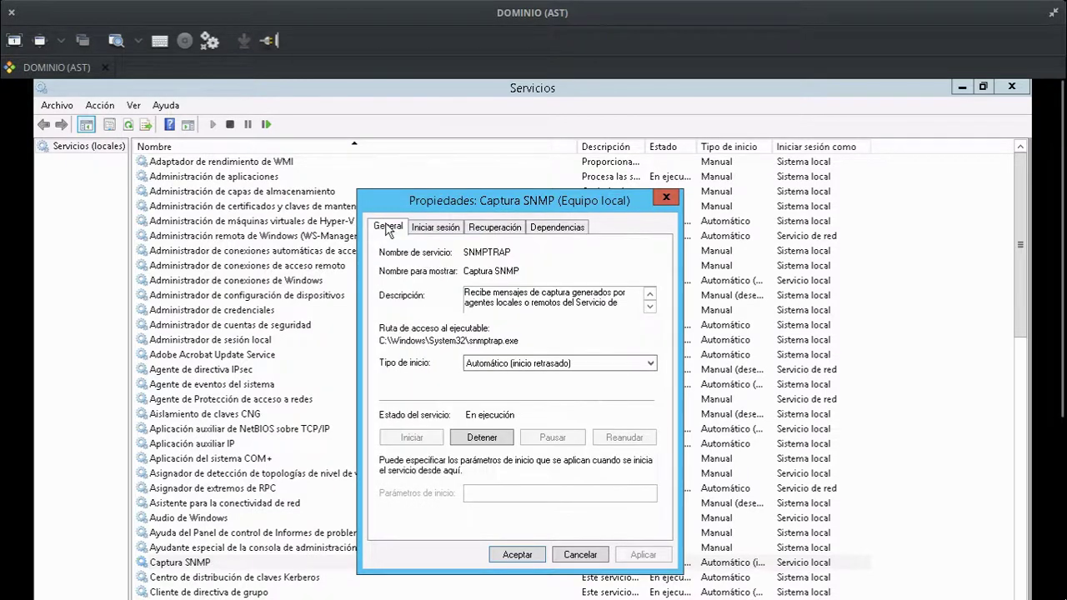
{"action": "left_click", "coordinate": [529, 557]}
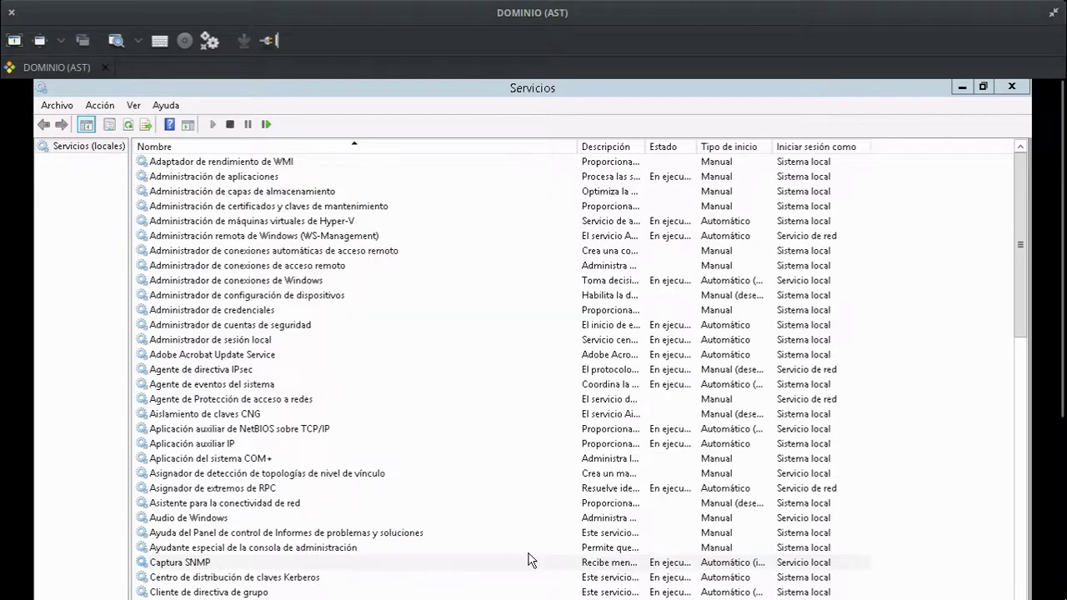
Scroll down the services list to Servicio SNMP and open its properties.
{"action": "left_click_drag", "start_coordinate": [1016, 269], "coordinate": [1007, 200]}
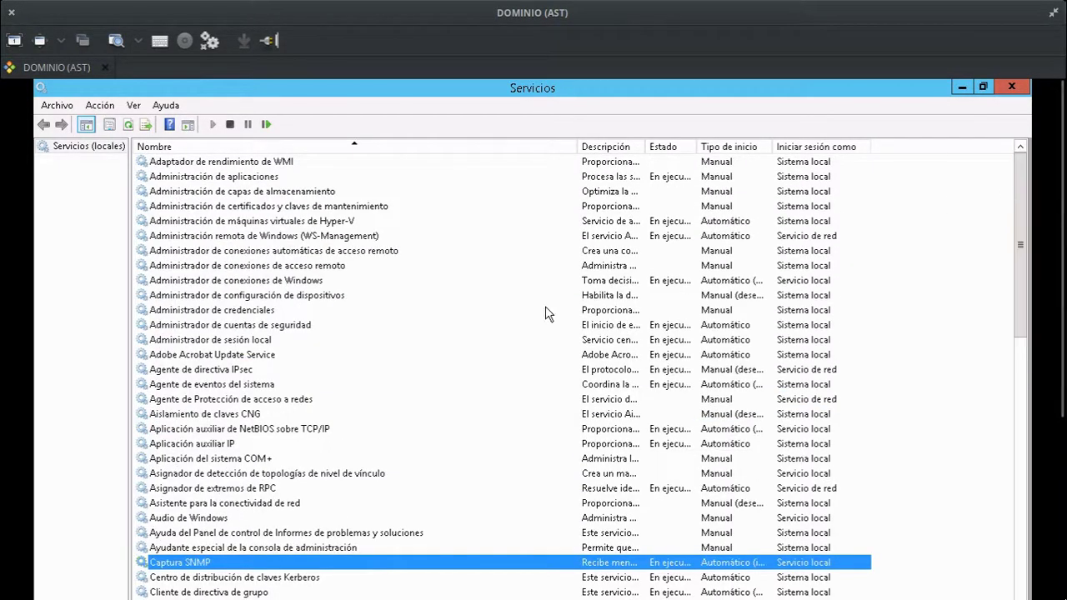
{"action": "left_click", "coordinate": [235, 432]}
{"action": "scroll", "coordinate": [288, 425], "scroll_direction": "down", "scroll_amount": 1}
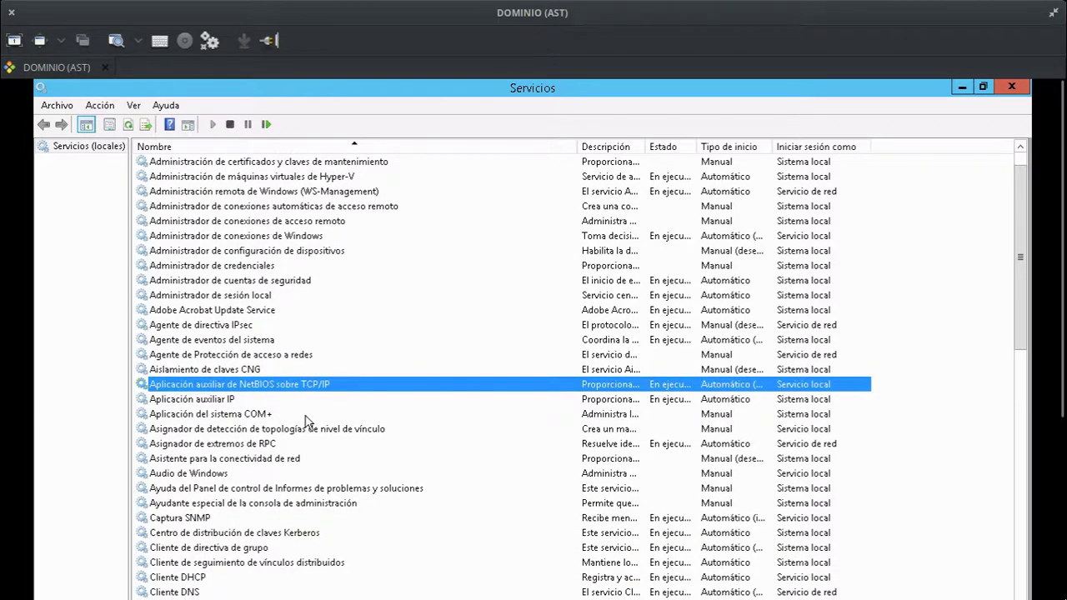
{"action": "scroll", "coordinate": [306, 423], "scroll_direction": "down", "scroll_amount": 1}
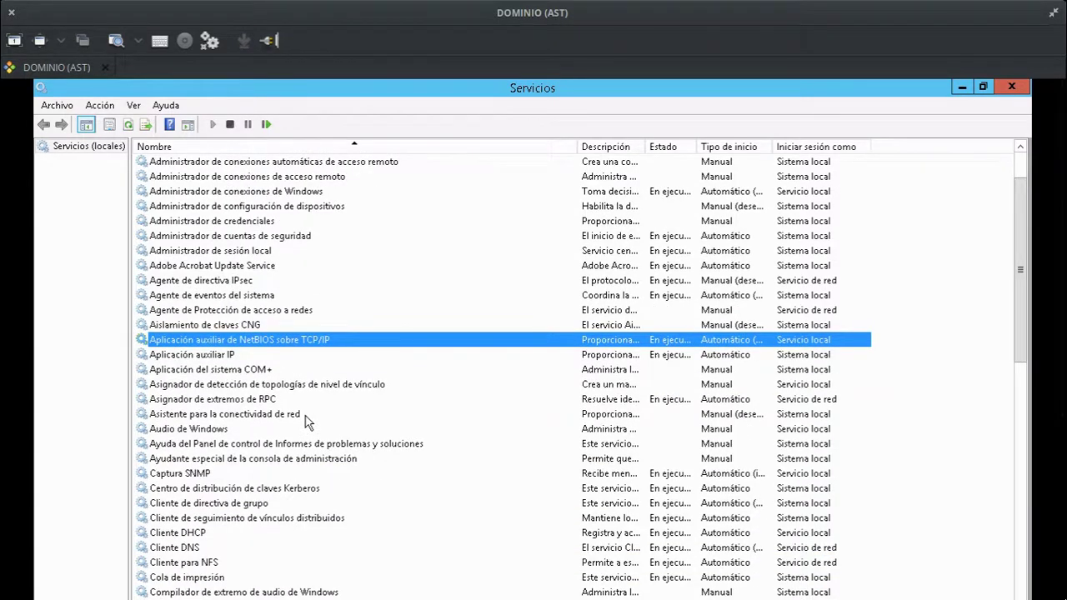
{"action": "scroll", "coordinate": [306, 423], "scroll_direction": "down", "scroll_amount": 1}
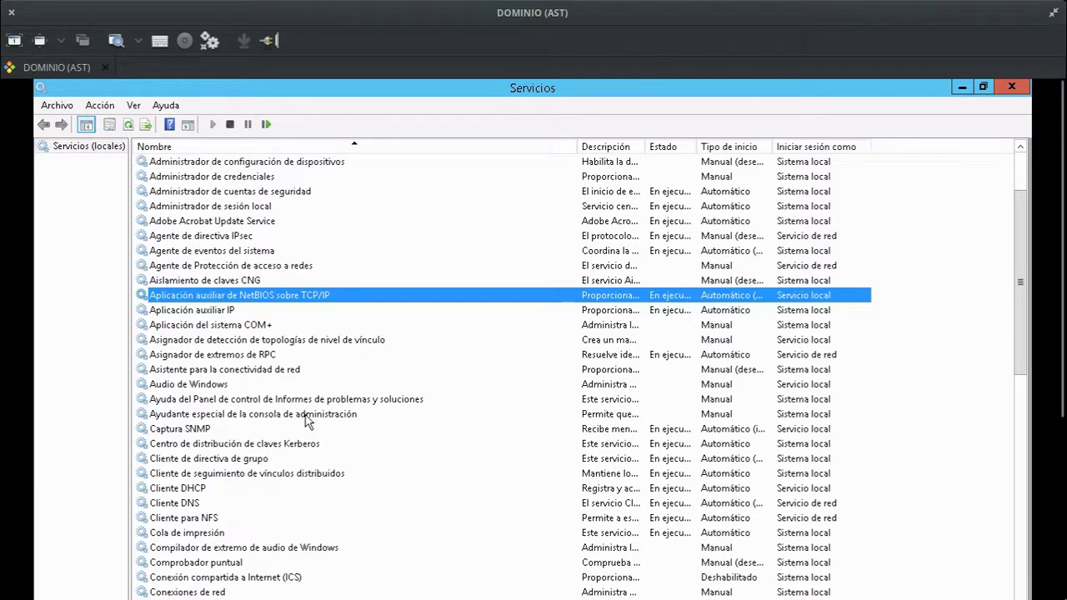
{"action": "scroll", "coordinate": [306, 423], "scroll_direction": "down", "scroll_amount": 1}
{"action": "scroll", "coordinate": [306, 422], "scroll_direction": "down", "scroll_amount": 1}
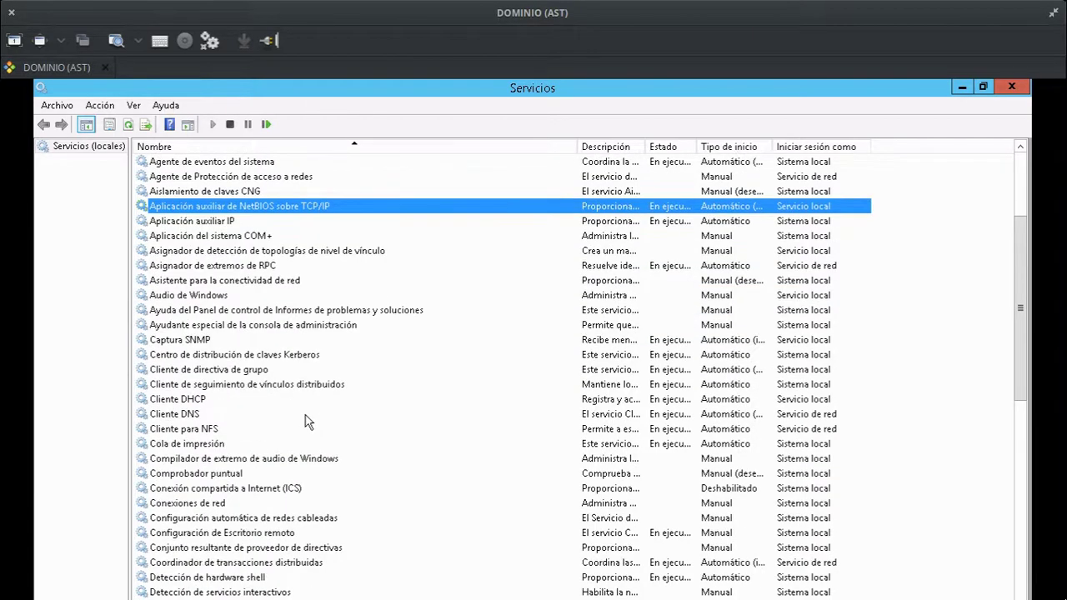
{"action": "scroll", "coordinate": [306, 423], "scroll_direction": "down", "scroll_amount": 2}
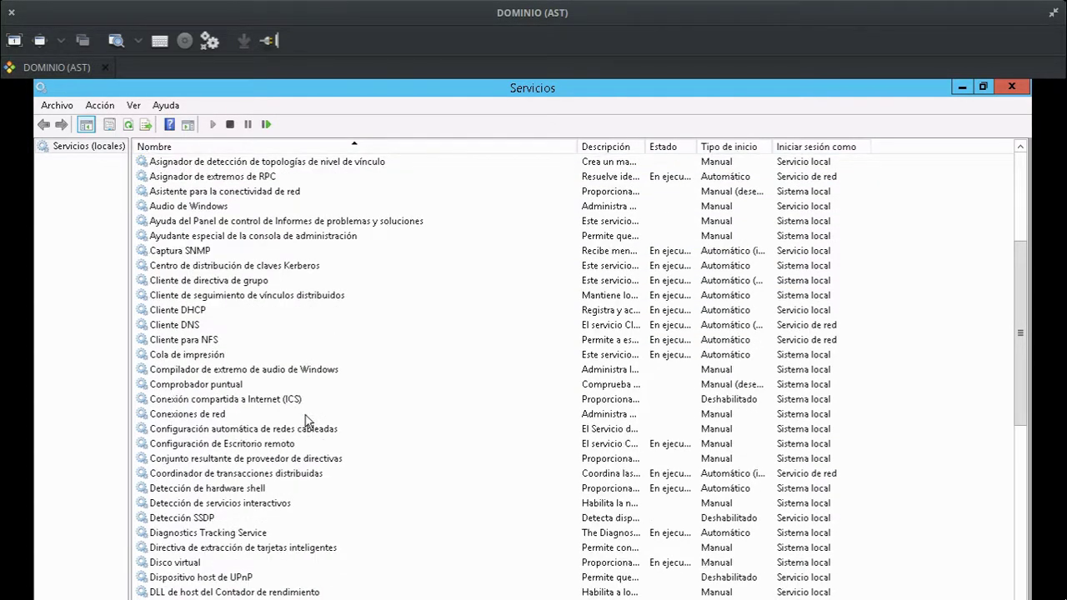
{"action": "scroll", "coordinate": [306, 423], "scroll_direction": "down", "scroll_amount": 1}
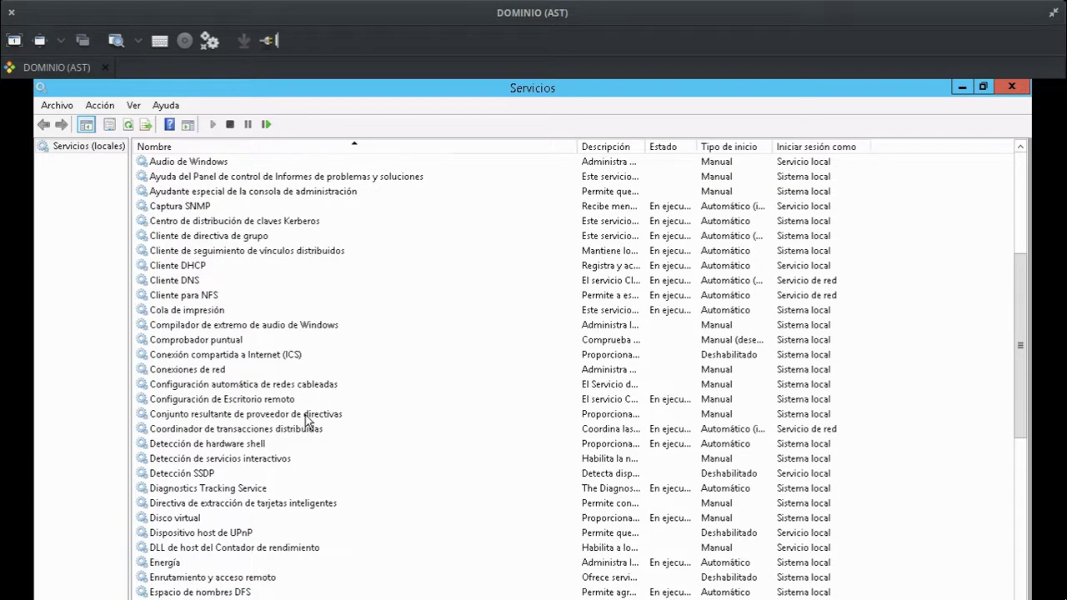
{"action": "scroll", "coordinate": [306, 422], "scroll_direction": "down", "scroll_amount": 4}
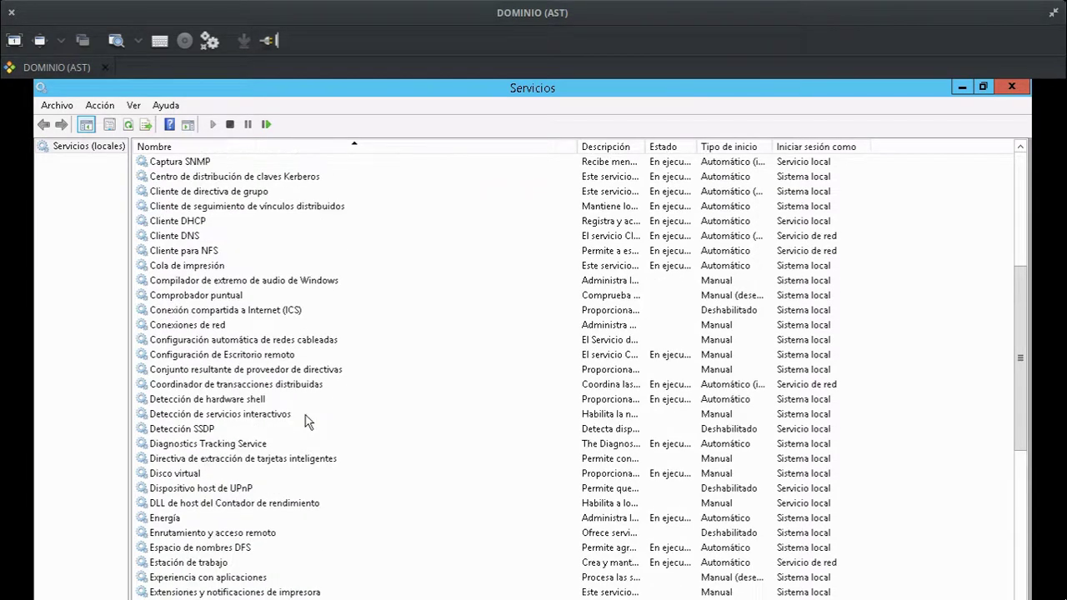
{"action": "scroll", "coordinate": [306, 423], "scroll_direction": "down", "scroll_amount": 5}
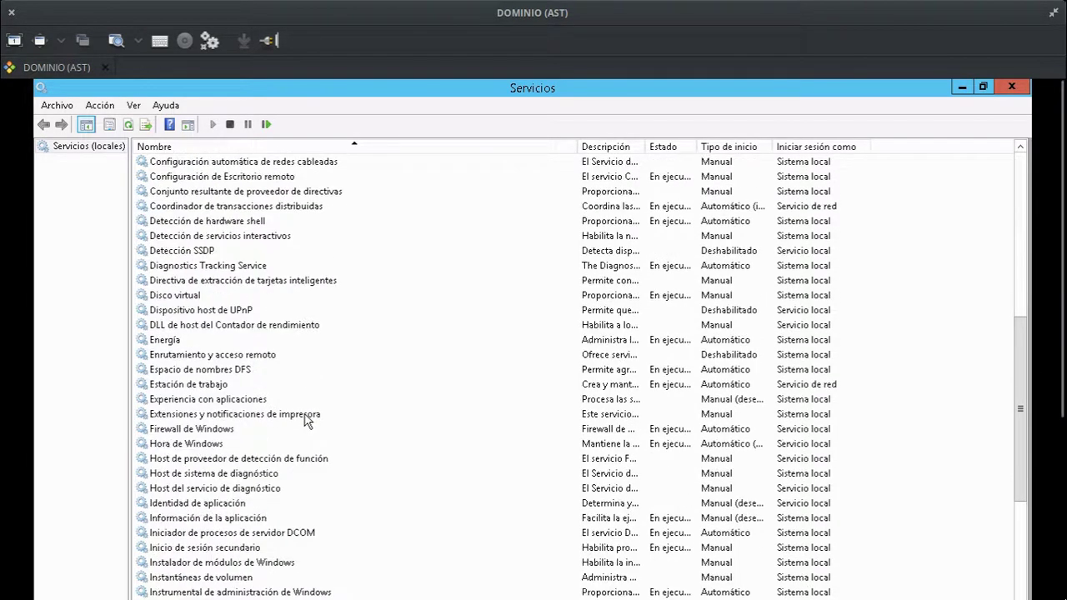
{"action": "scroll", "coordinate": [306, 423], "scroll_direction": "down", "scroll_amount": 5}
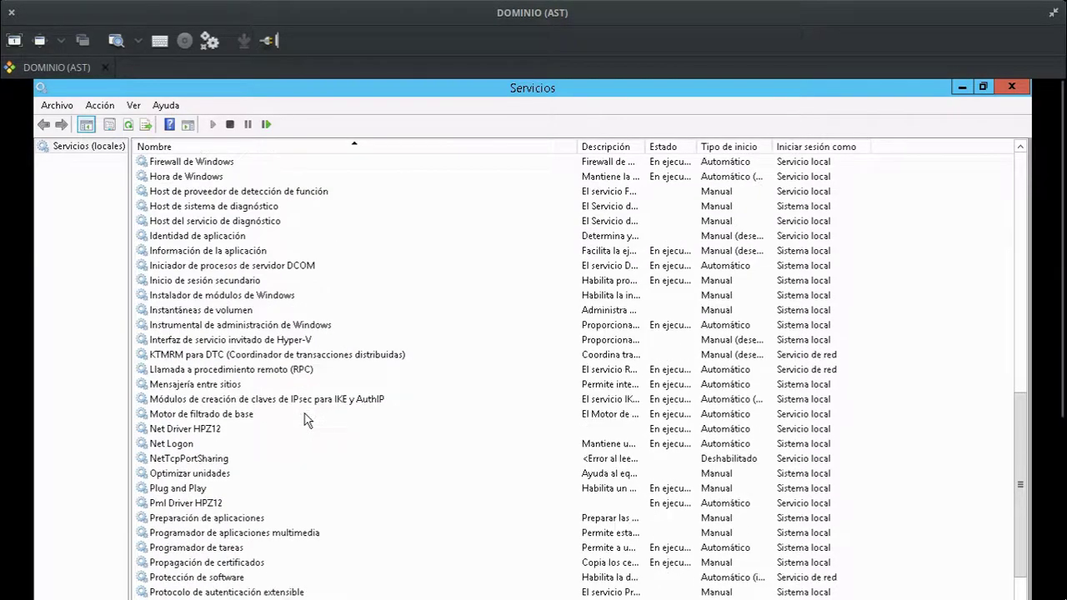
{"action": "scroll", "coordinate": [306, 423], "scroll_direction": "down", "scroll_amount": 7}
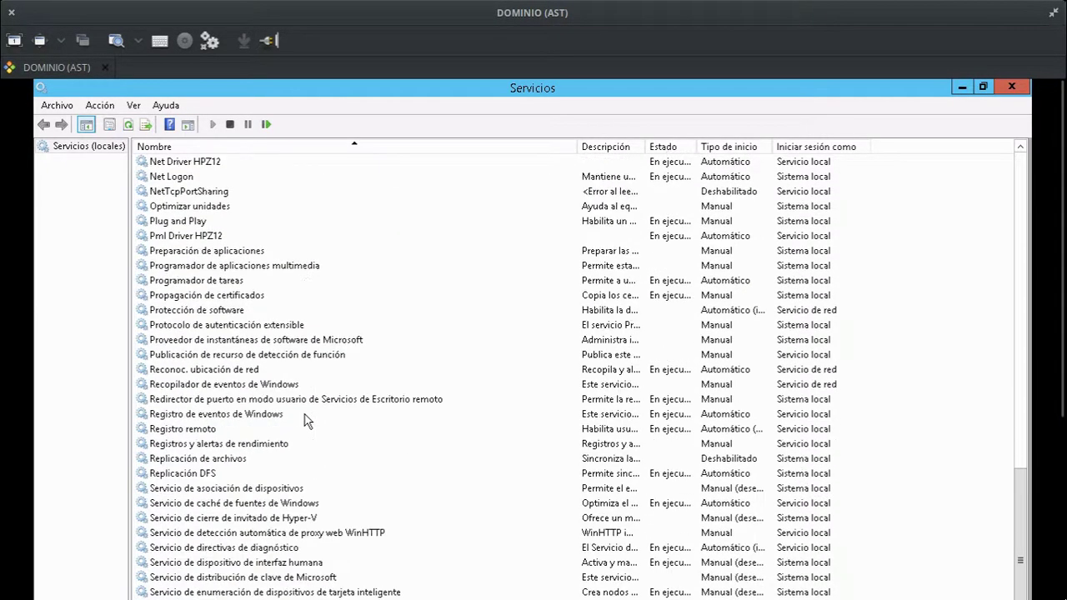
{"action": "scroll", "coordinate": [306, 422], "scroll_direction": "down", "scroll_amount": 3}
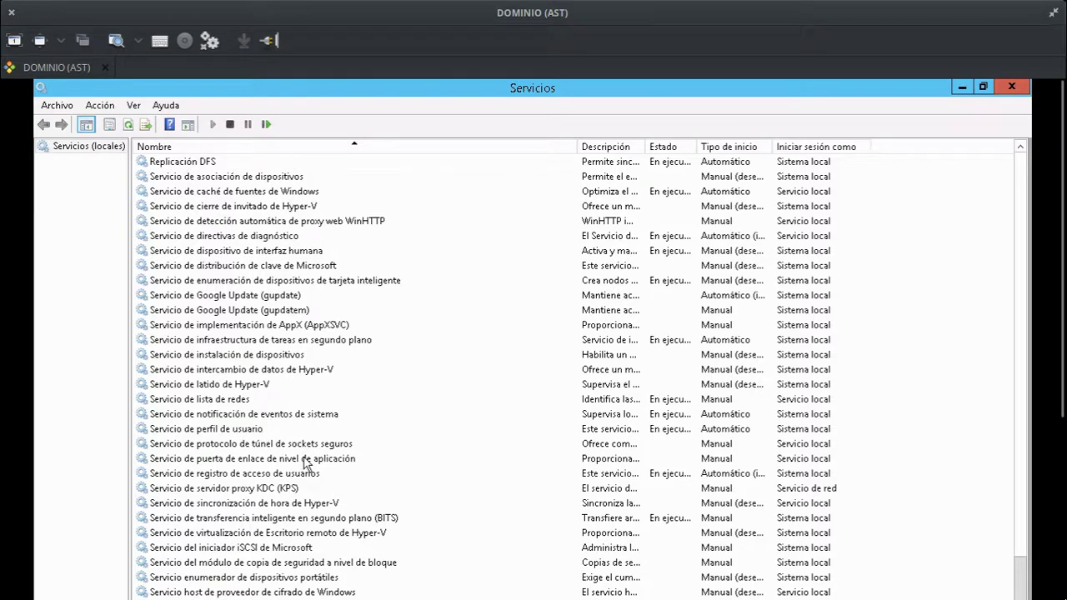
{"action": "scroll", "coordinate": [304, 463], "scroll_direction": "down", "scroll_amount": 3}
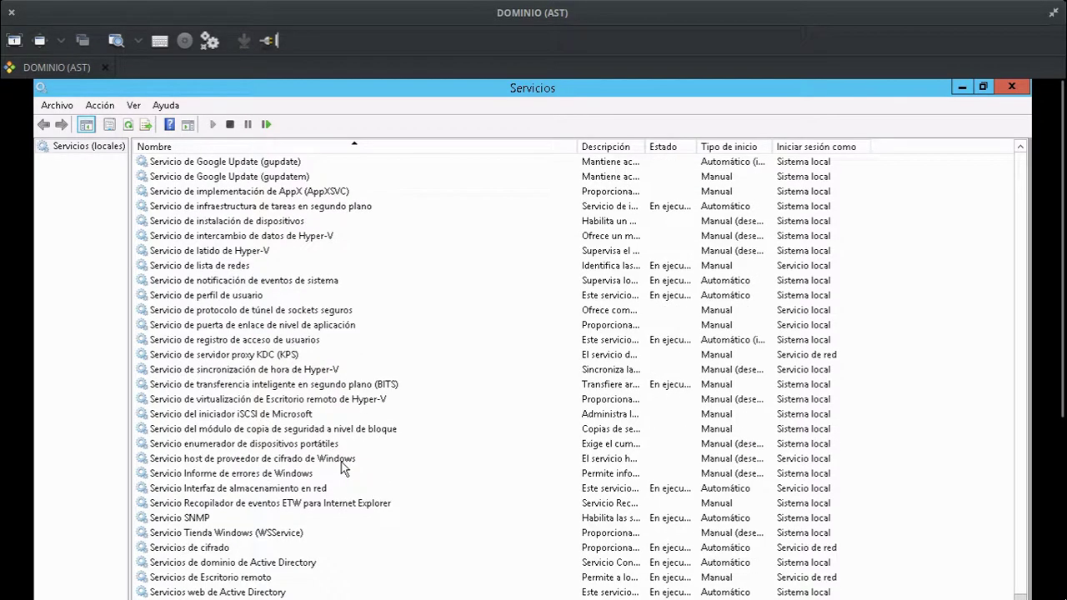
{"action": "double_click", "coordinate": [190, 521]}
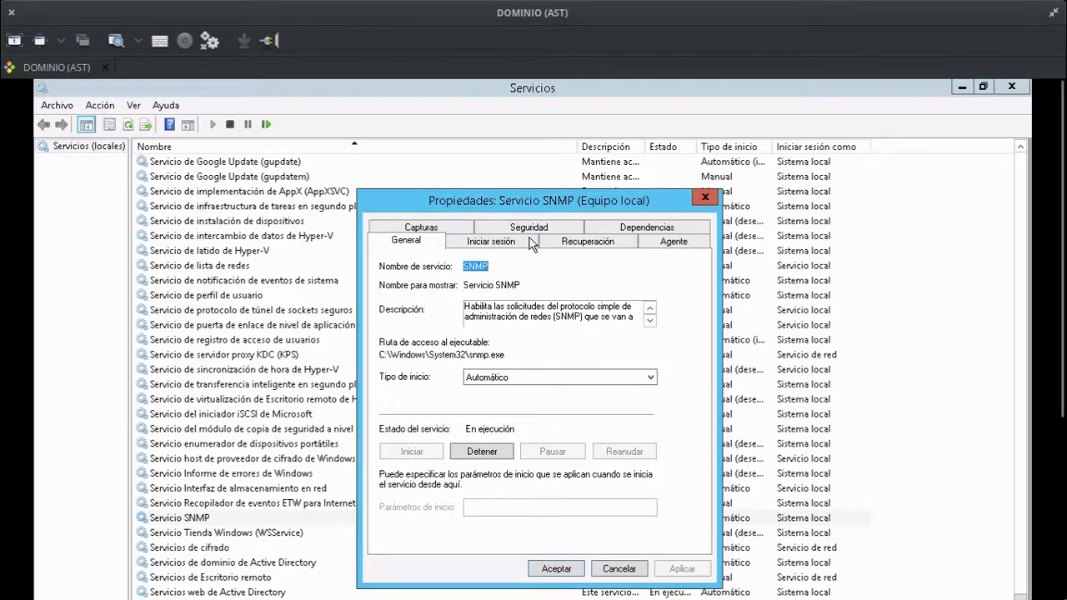
Close the Servicio SNMP properties unchanged and open the Captura SNMP properties instead.
{"action": "left_click", "coordinate": [705, 198]}
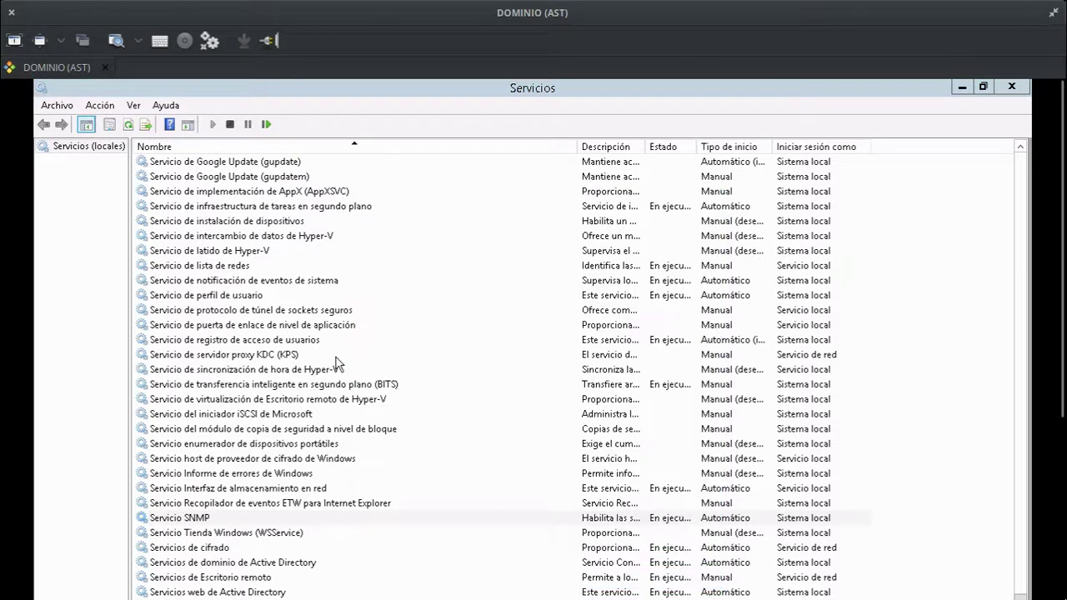
{"action": "scroll", "coordinate": [284, 317], "scroll_direction": "up", "scroll_amount": 15}
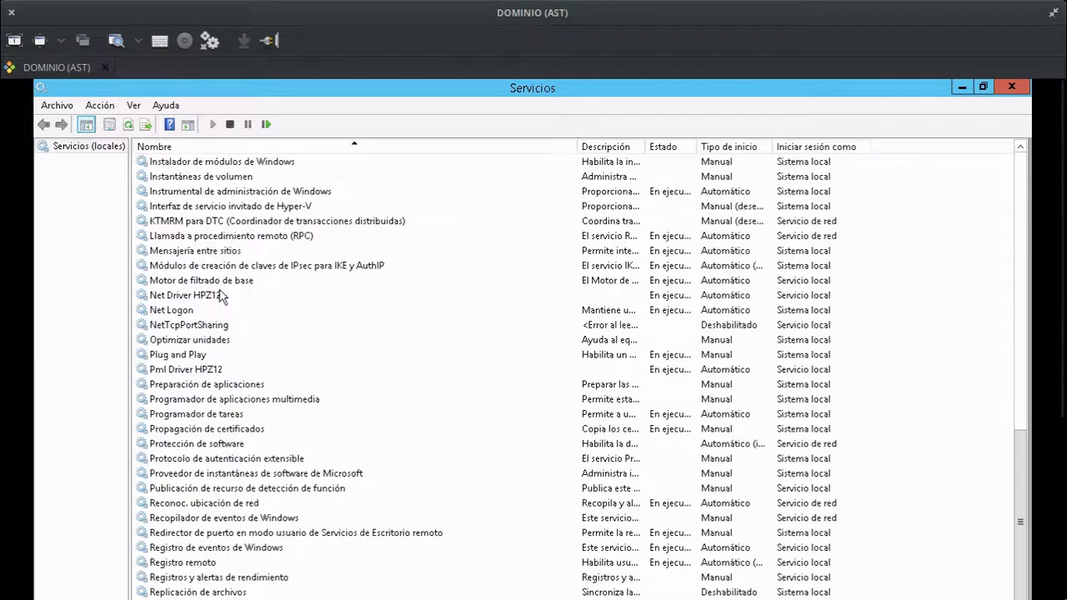
{"action": "scroll", "coordinate": [221, 296], "scroll_direction": "up", "scroll_amount": 8}
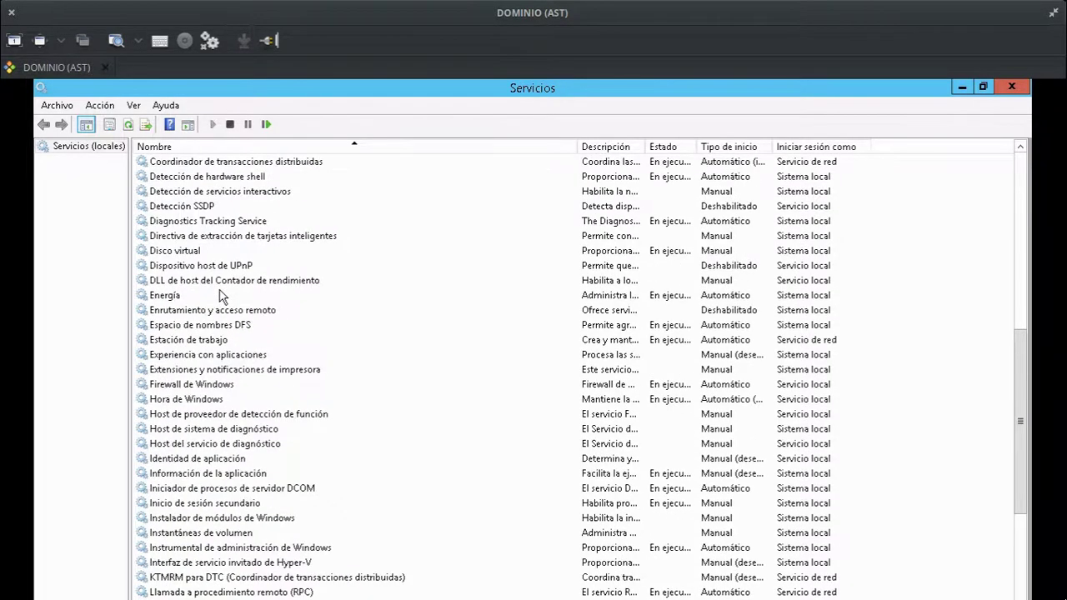
{"action": "scroll", "coordinate": [222, 296], "scroll_direction": "up", "scroll_amount": 4}
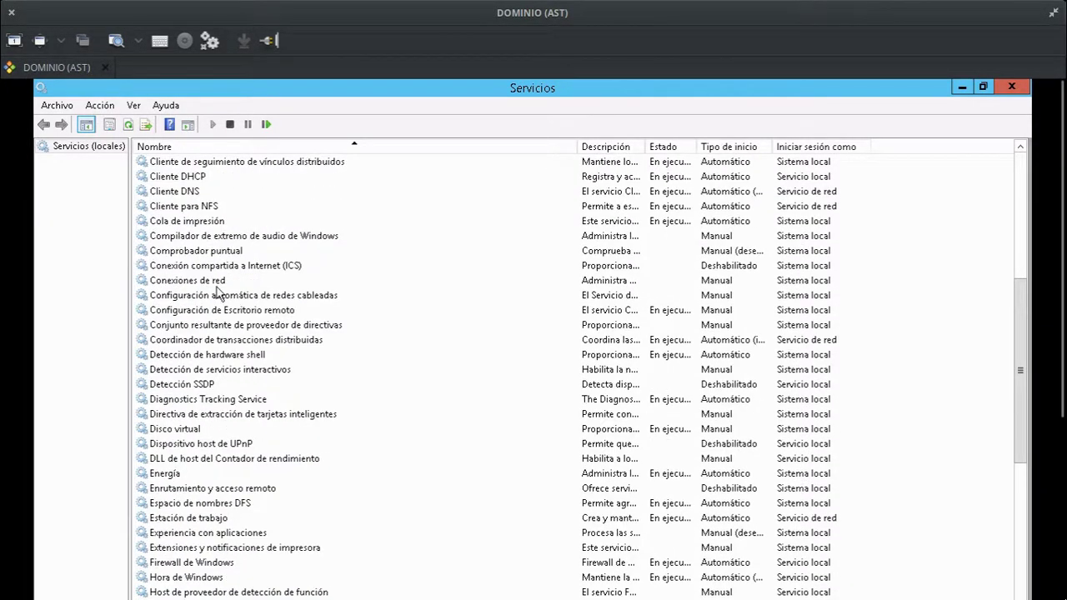
{"action": "scroll", "coordinate": [217, 292], "scroll_direction": "up", "scroll_amount": 3}
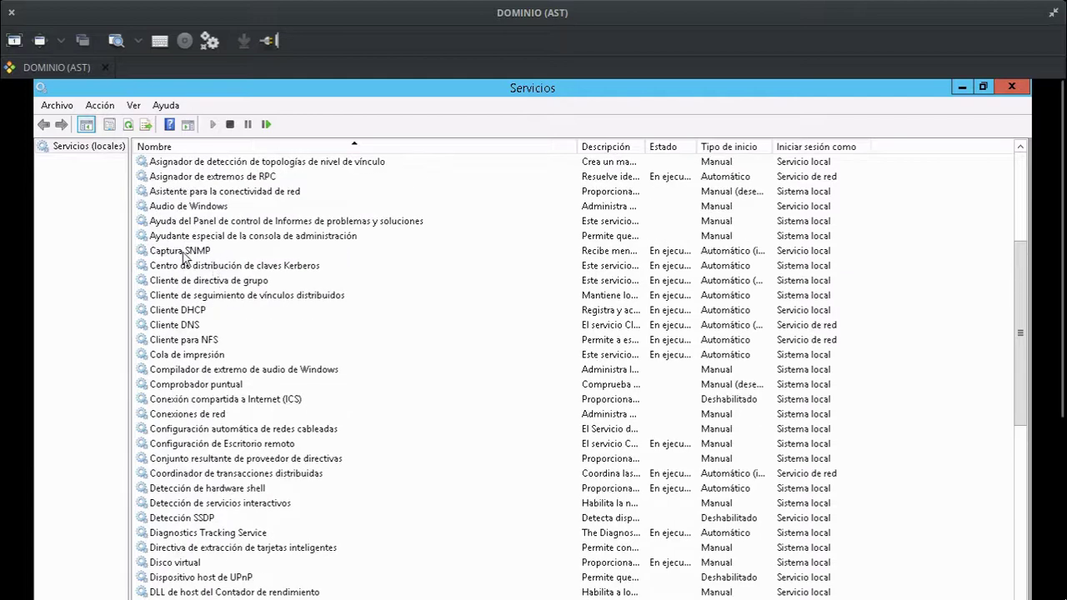
{"action": "double_click", "coordinate": [183, 253]}
Set Captura SNMP to Manual startup, stop it, and apply and confirm the changes.
{"action": "left_click", "coordinate": [557, 363]}
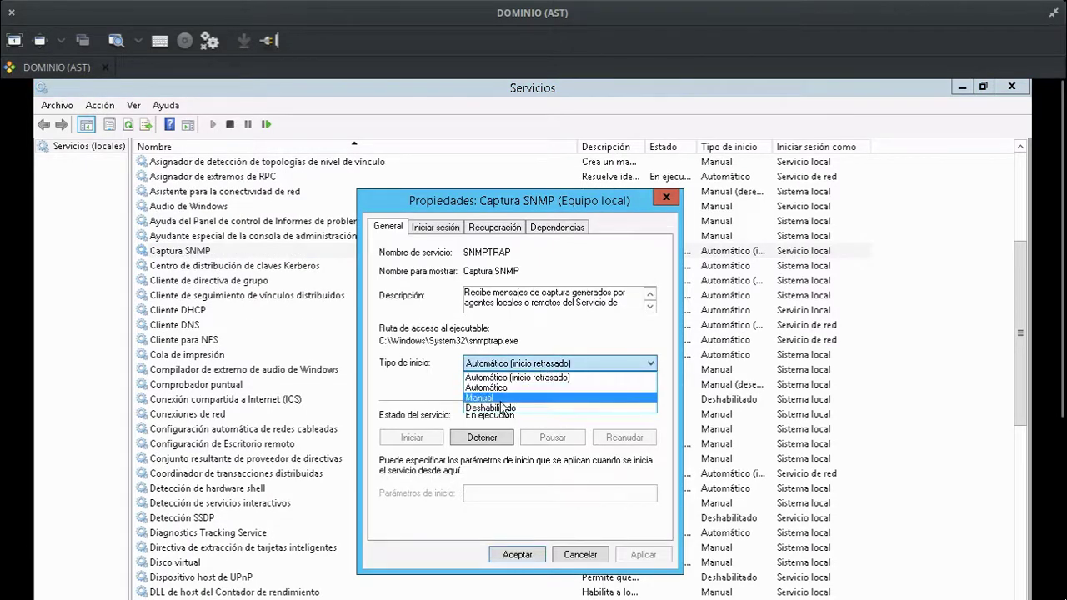
{"action": "left_click", "coordinate": [501, 399]}
{"action": "left_click", "coordinate": [478, 439]}
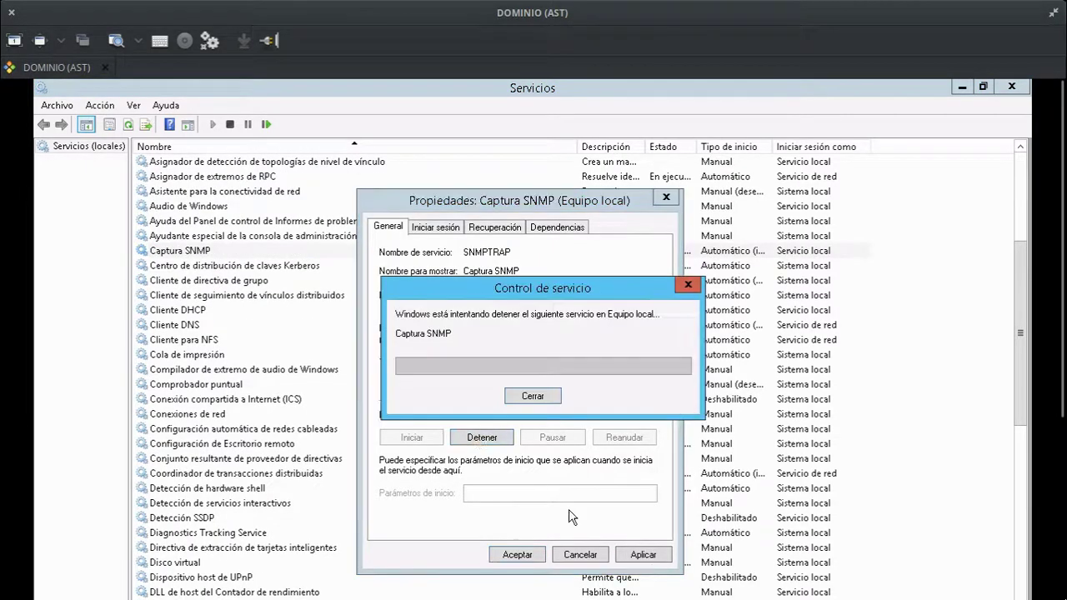
{"action": "left_click", "coordinate": [642, 556]}
{"action": "left_click", "coordinate": [517, 554]}
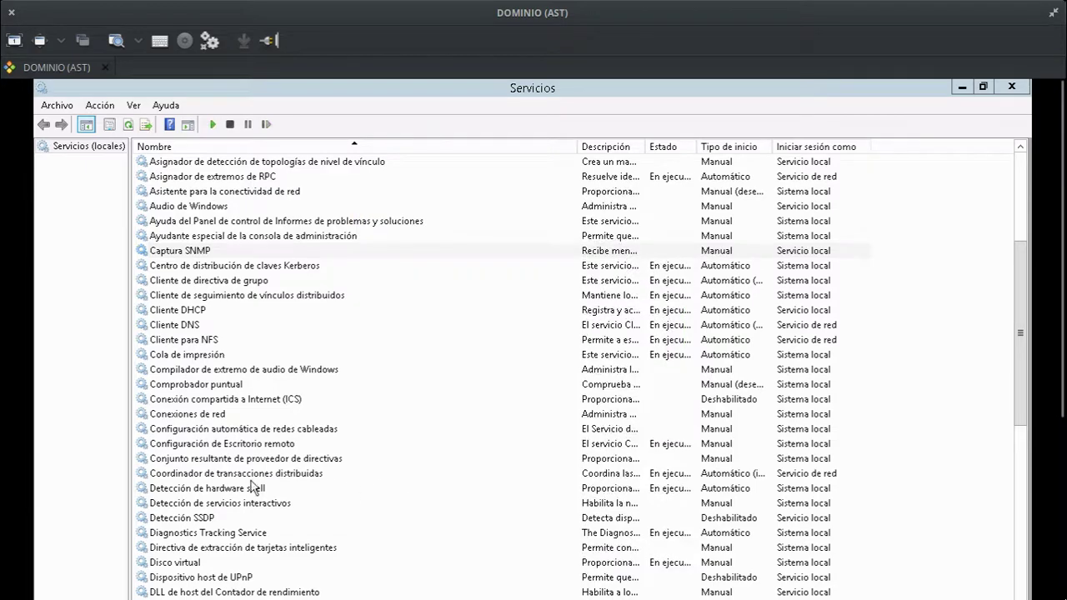
{"action": "left_click", "coordinate": [252, 481]}
{"action": "scroll", "coordinate": [255, 481], "scroll_direction": "down", "scroll_amount": 20}
{"action": "scroll", "coordinate": [255, 481], "scroll_direction": "down", "scroll_amount": 9}
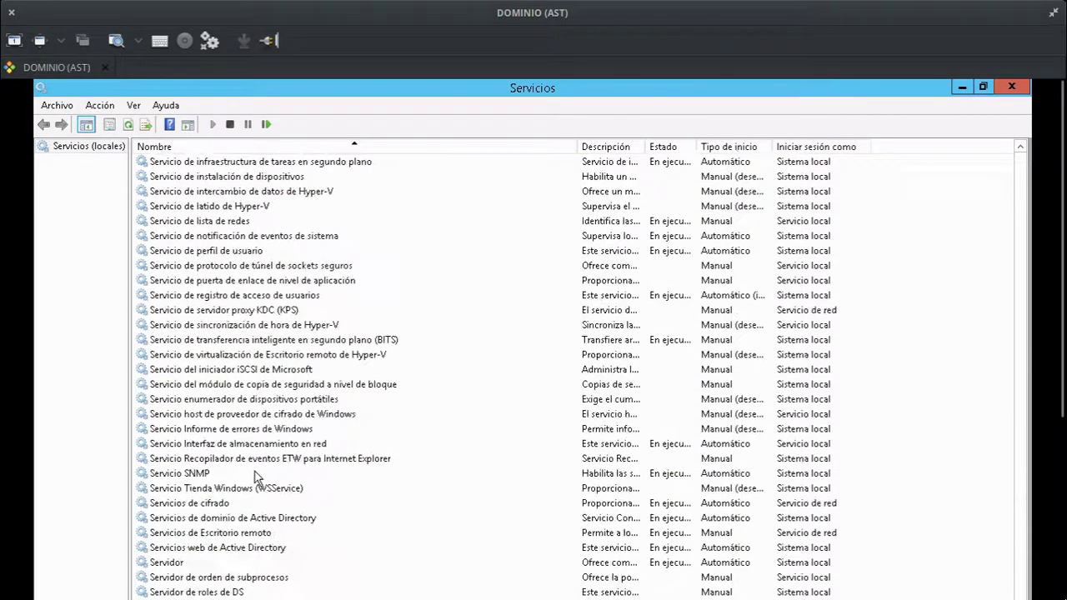
In Servicio SNMP's Capturas settings, add trap destination 192.168.114.7 for community bpm and apply.
{"action": "double_click", "coordinate": [212, 475]}
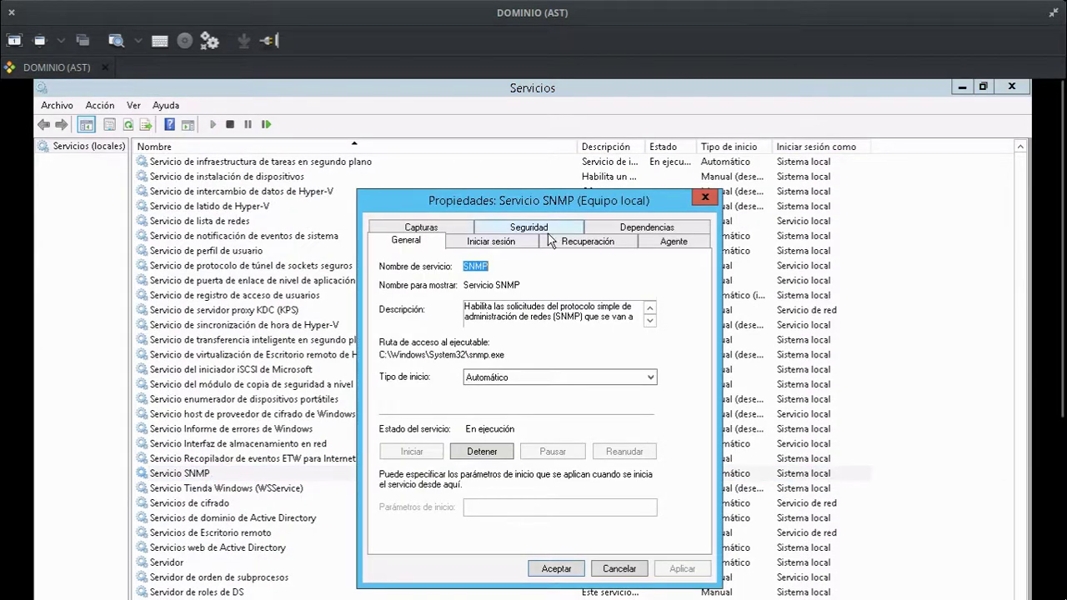
{"action": "left_click", "coordinate": [428, 233]}
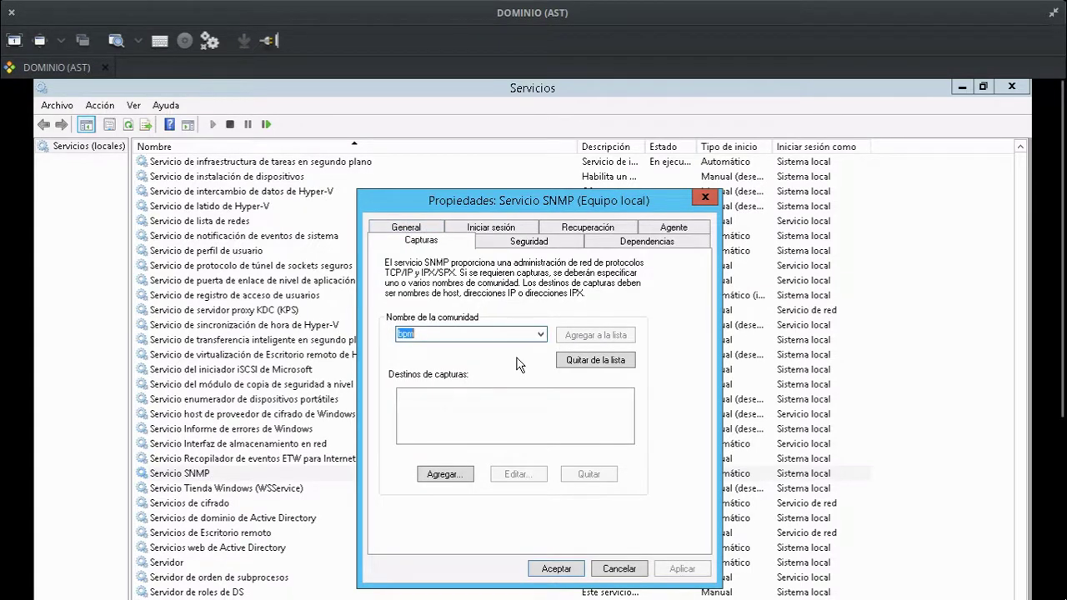
{"action": "left_click", "coordinate": [442, 473]}
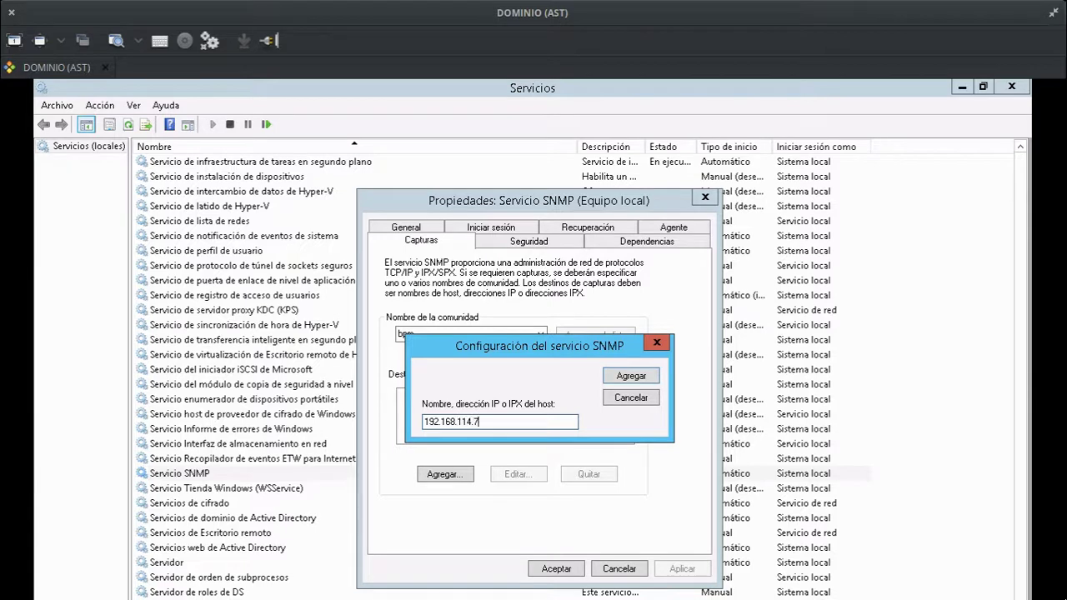
{"action": "key", "text": "Return"}
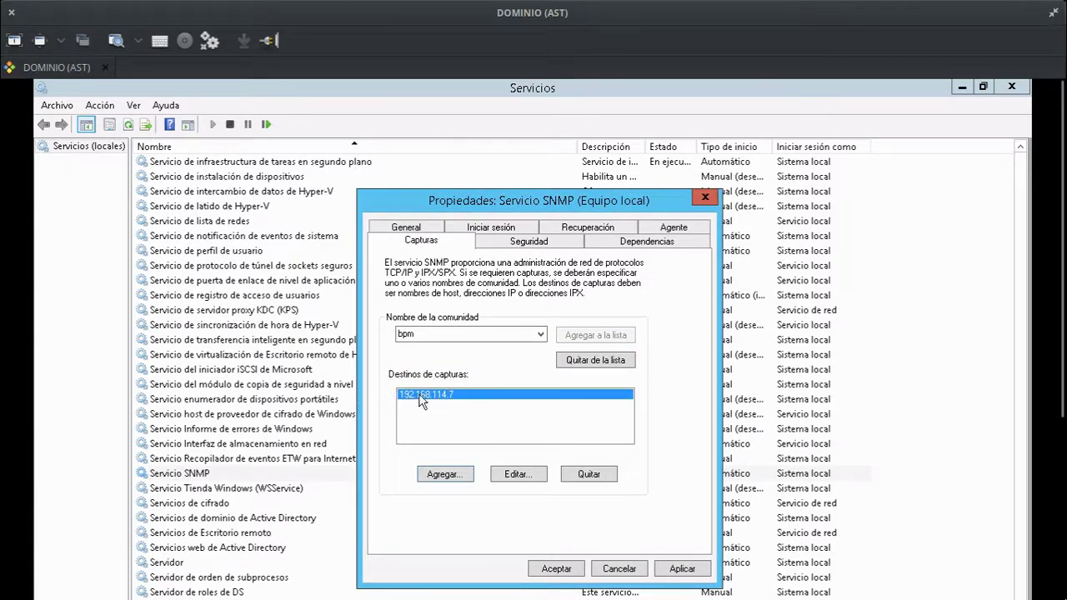
{"action": "left_click", "coordinate": [476, 336]}
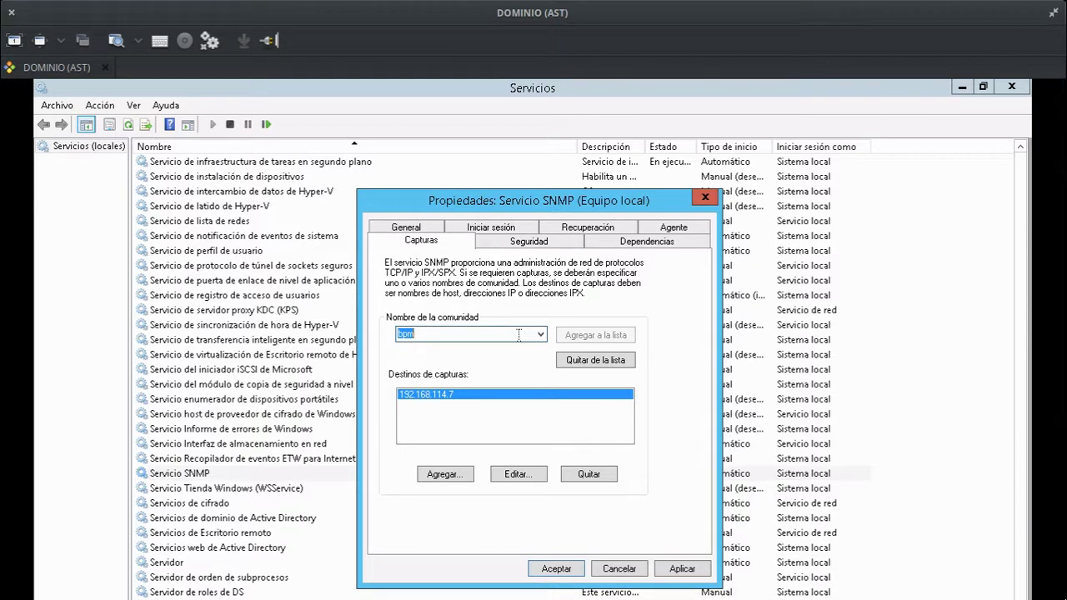
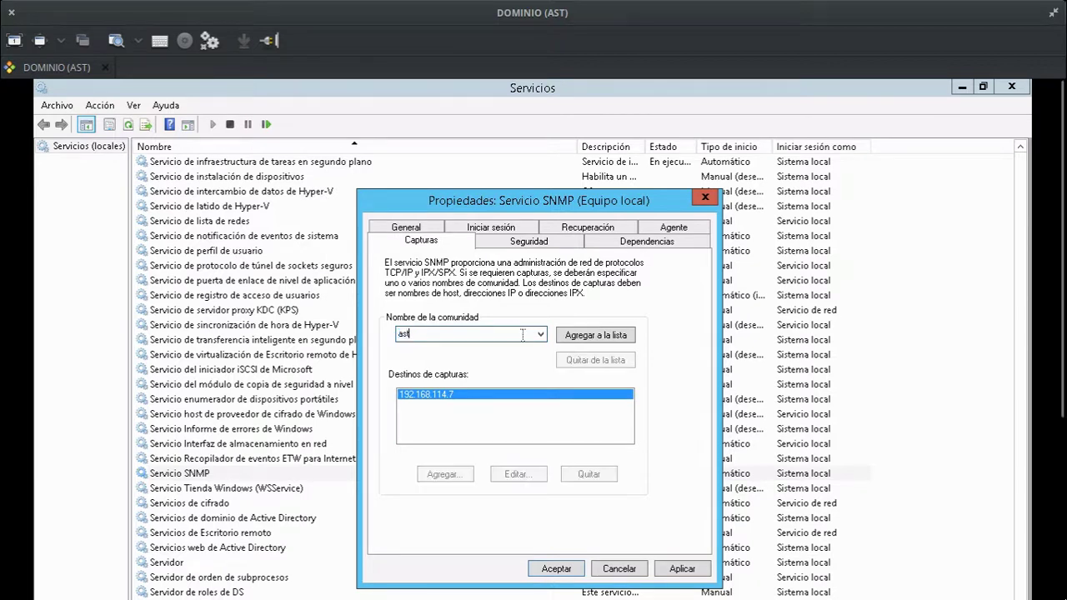
{"action": "left_click", "coordinate": [690, 568]}
{"action": "left_click", "coordinate": [520, 244]}
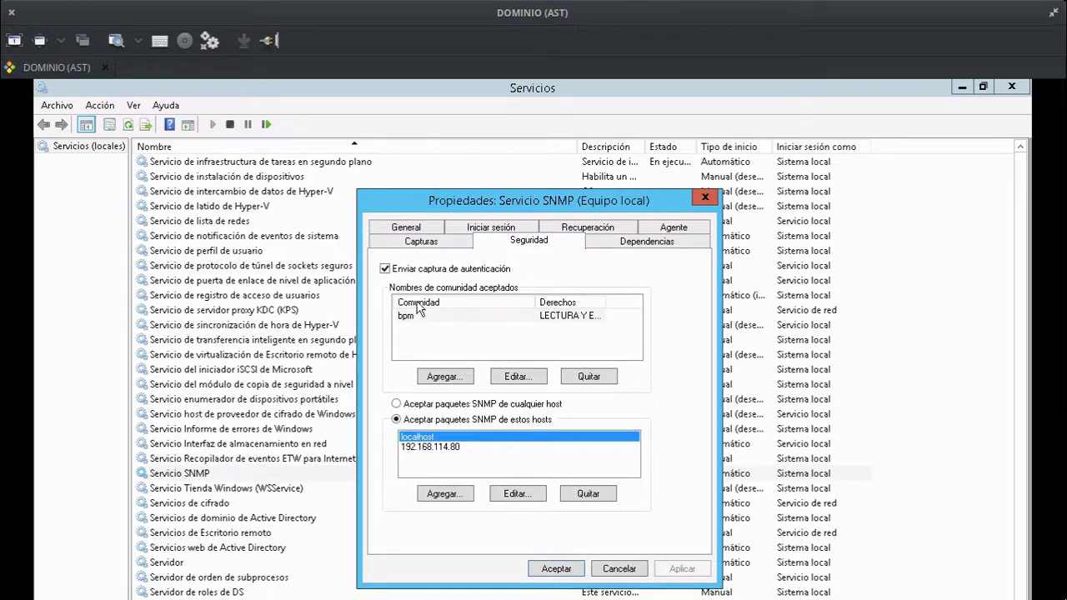
Add the read-only (SOLO LECTURA) community 'ast' to the SNMP security settings.
{"action": "left_click", "coordinate": [408, 320]}
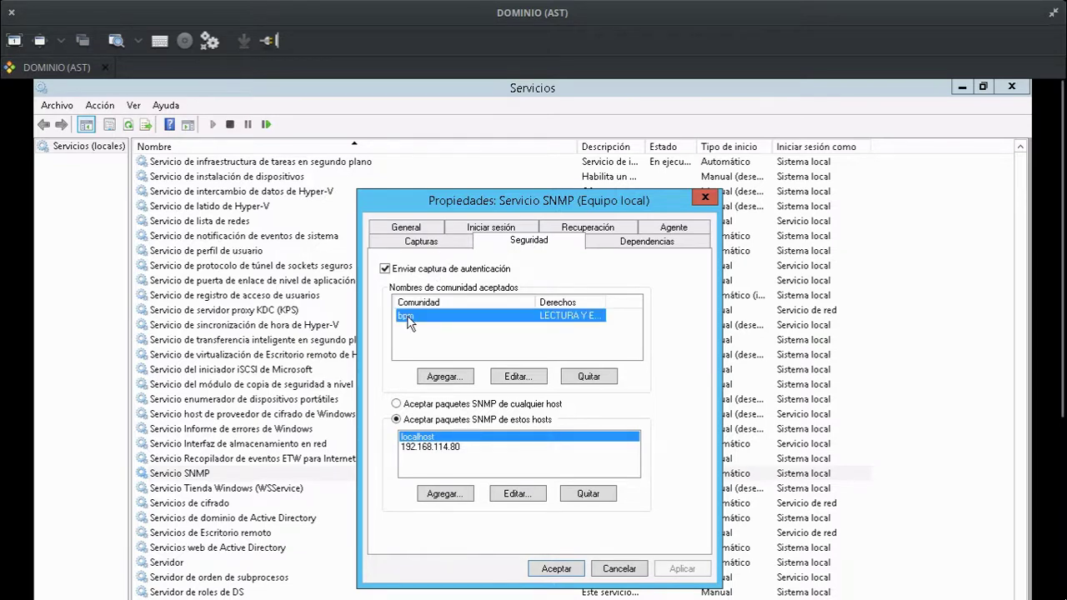
{"action": "left_click", "coordinate": [447, 378]}
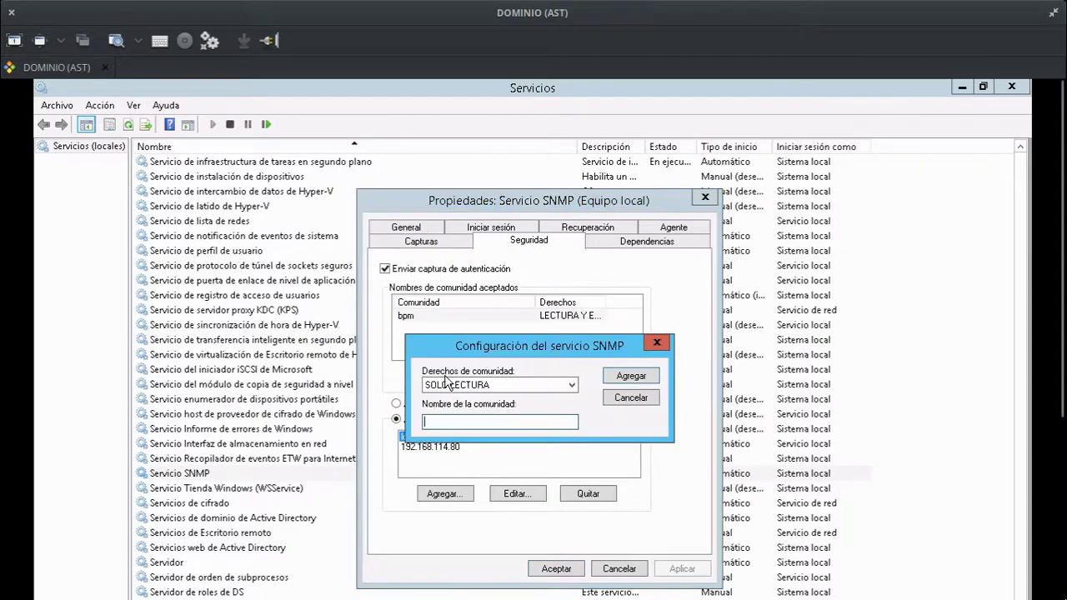
{"action": "scroll", "coordinate": [497, 383], "scroll_direction": "up", "scroll_amount": 1}
{"action": "left_click", "coordinate": [480, 421]}
{"action": "left_click", "coordinate": [631, 376]}
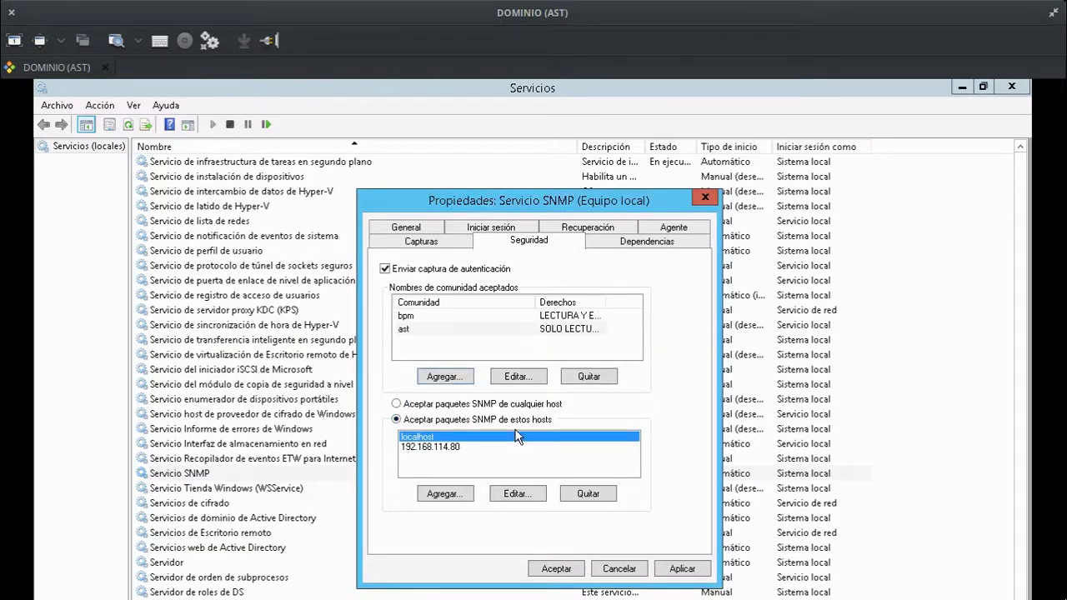
Add 192.168.114.7 as an accepted host, then apply and close the SNMP properties.
{"action": "left_click", "coordinate": [442, 494]}
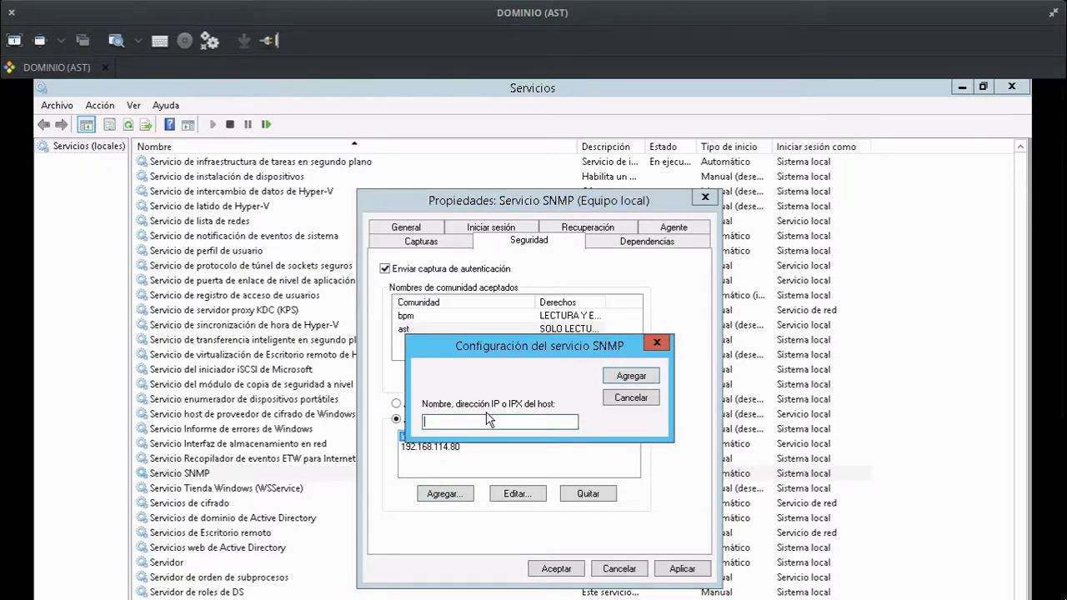
{"action": "type", "text": "192.168.114.7"}
{"action": "left_click", "coordinate": [638, 377]}
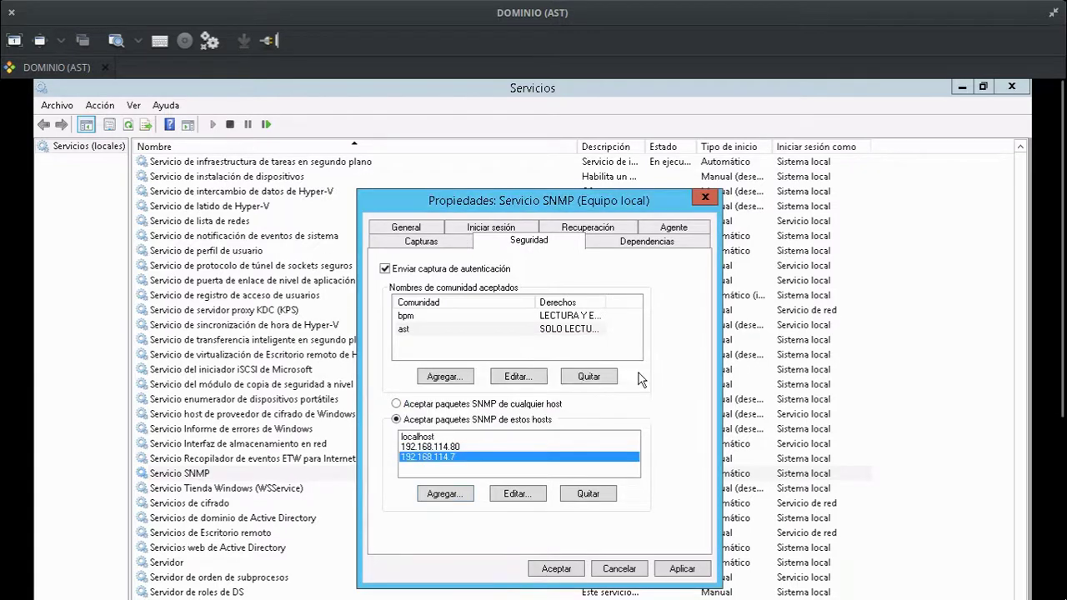
{"action": "left_click", "coordinate": [694, 570]}
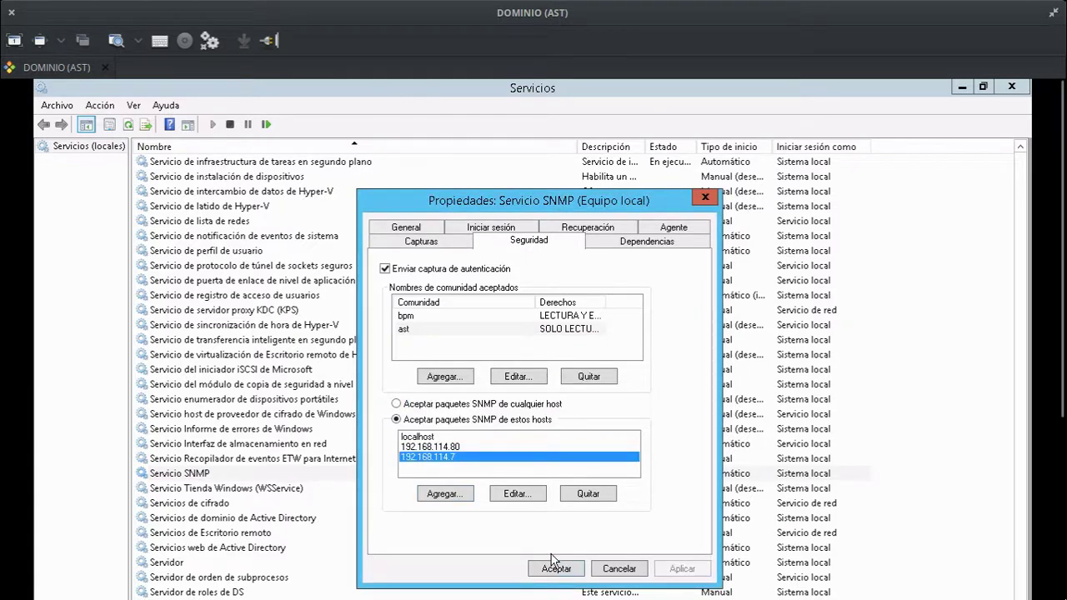
{"action": "left_click", "coordinate": [554, 570]}
{"action": "key", "text": "super+s"}
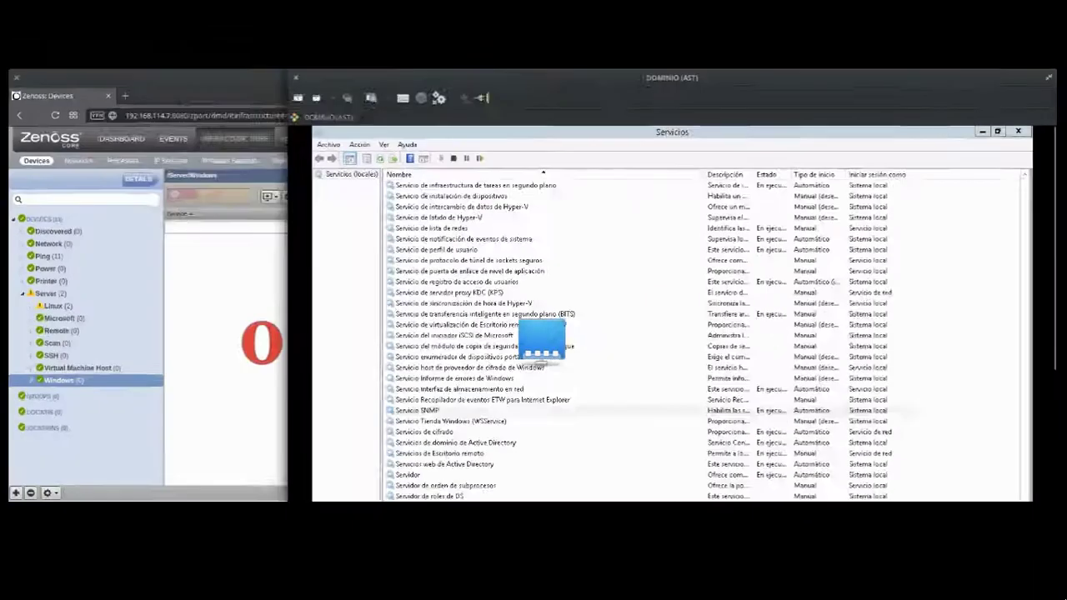
In the Zenoss browser window, choose 'Add a Single Device...' from the Add Device menu.
{"action": "left_click", "coordinate": [271, 186]}
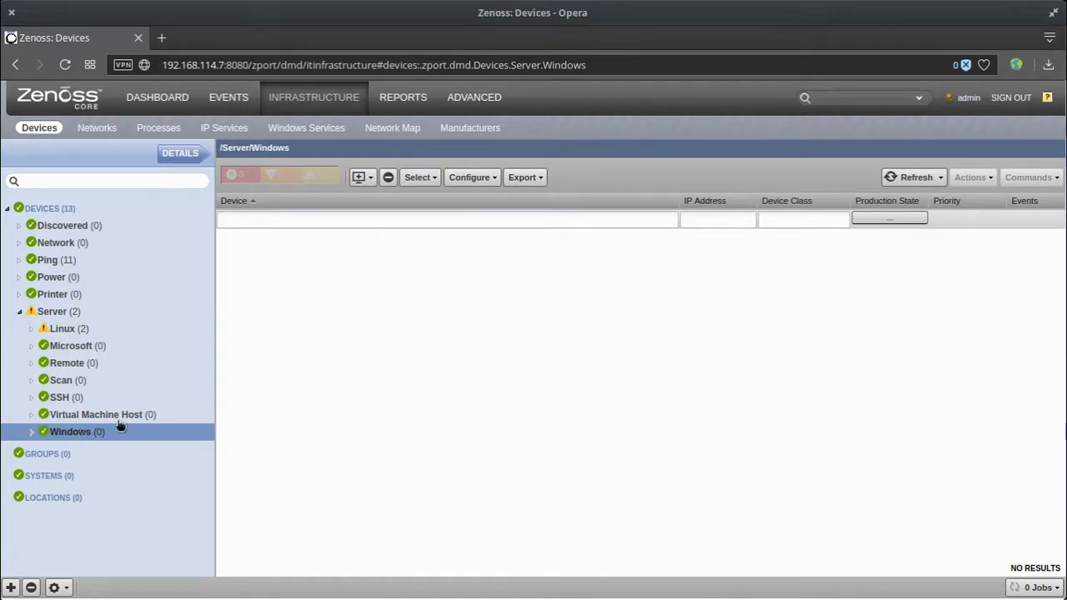
{"action": "left_click", "coordinate": [365, 182]}
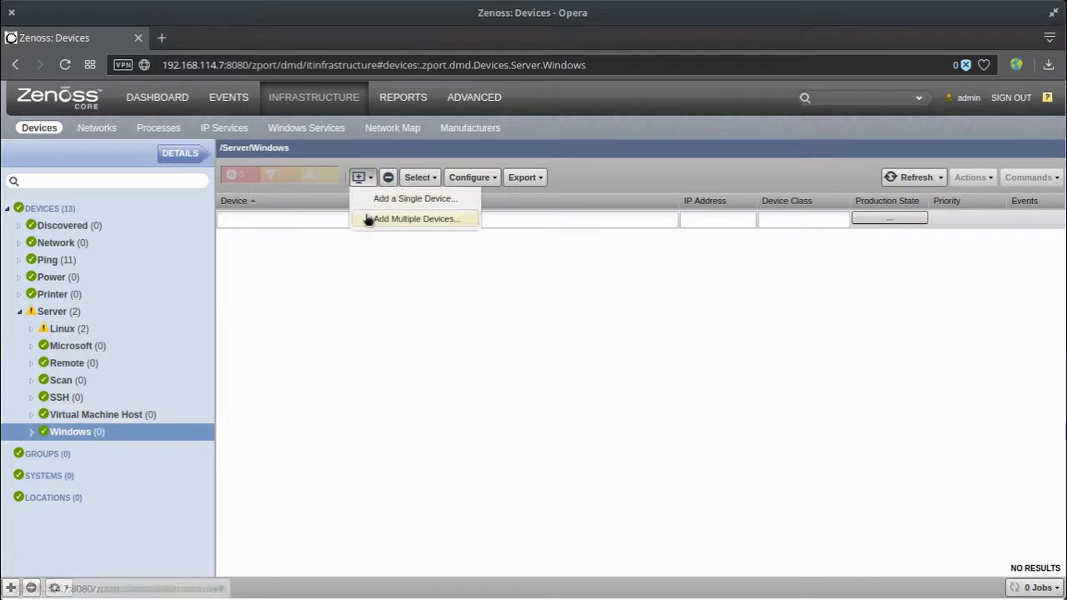
{"action": "left_click", "coordinate": [410, 205]}
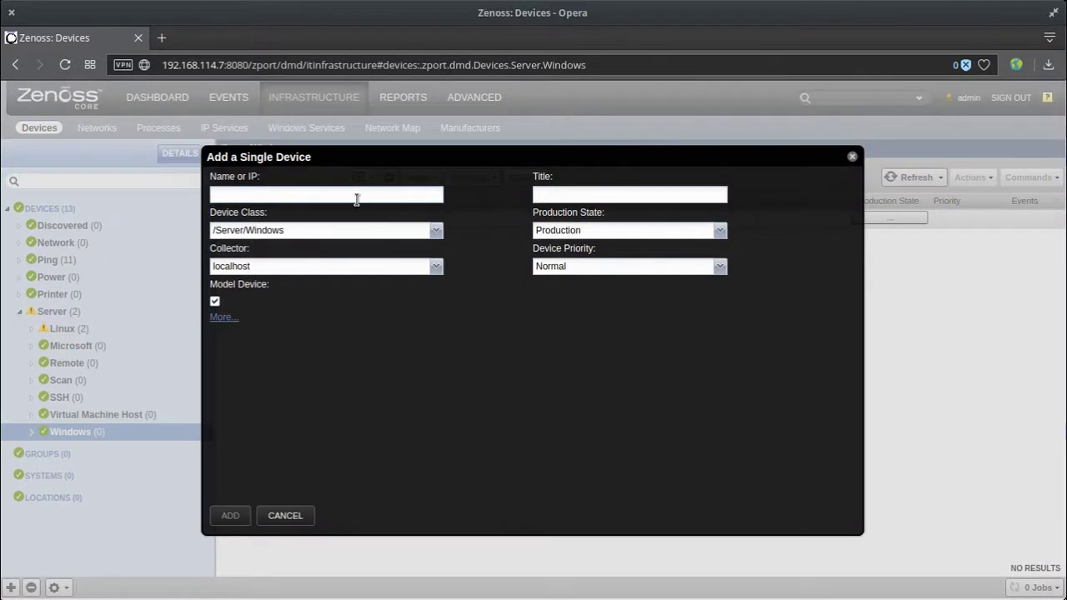
Enter device 192.168.114.10 titled 'Servidor AST', keeping Production state and setting Highest priority.
{"action": "type", "text": "192.168.114.10"}
{"action": "left_click", "coordinate": [626, 195]}
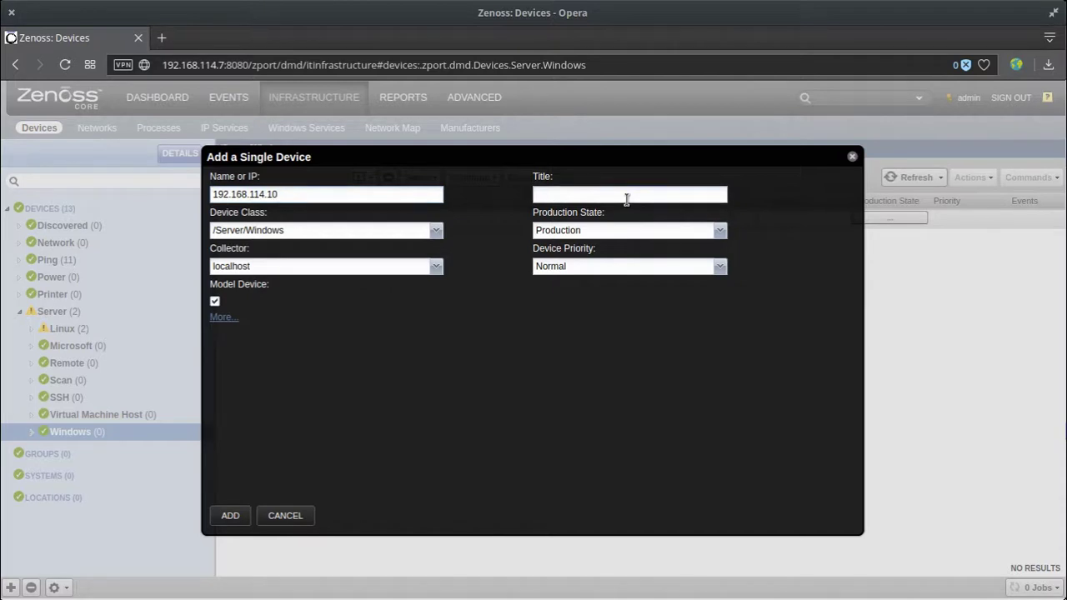
{"action": "type", "text": "Servidor AST"}
{"action": "left_click", "coordinate": [719, 231]}
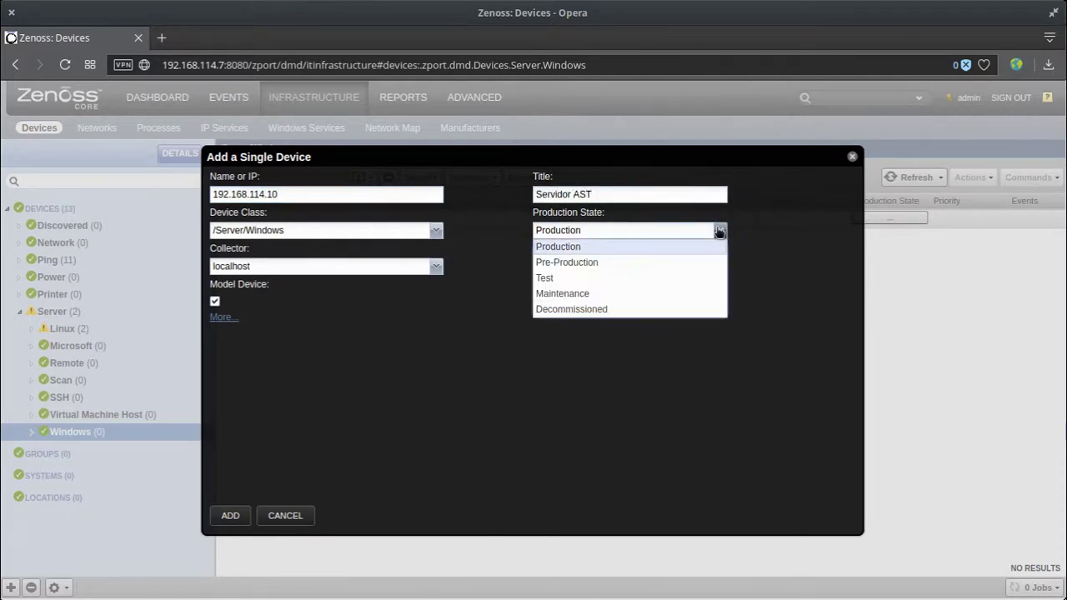
{"action": "left_click", "coordinate": [720, 231]}
{"action": "left_click", "coordinate": [720, 266]}
{"action": "left_click", "coordinate": [668, 283]}
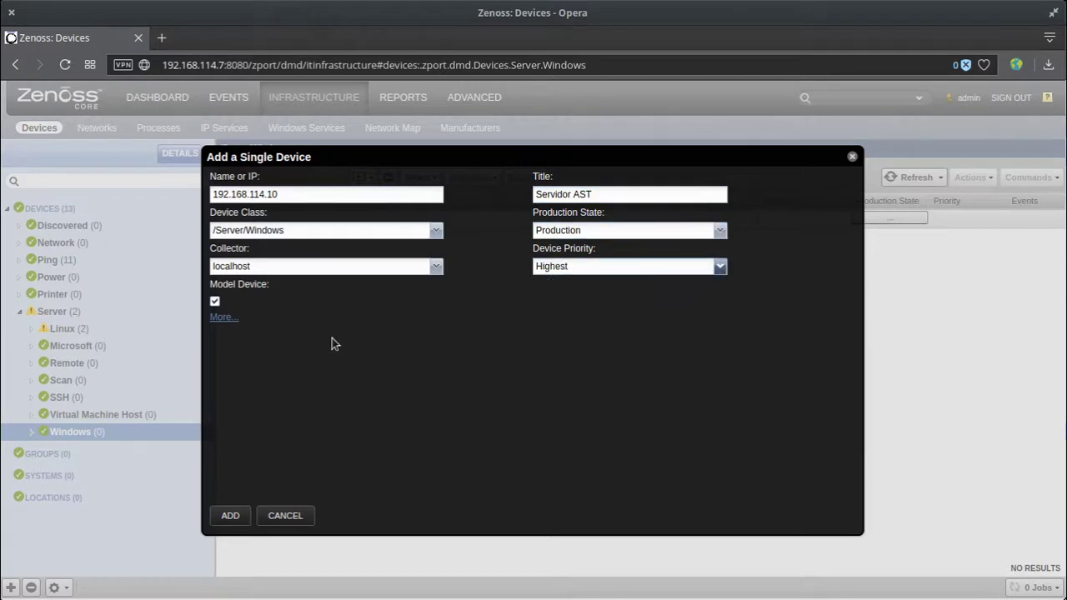
Add the comment 'Servidor de Infraestructara (AD, GPO, DHCP, DNS, HyperV)' and submit the device.
{"action": "left_click", "coordinate": [227, 318]}
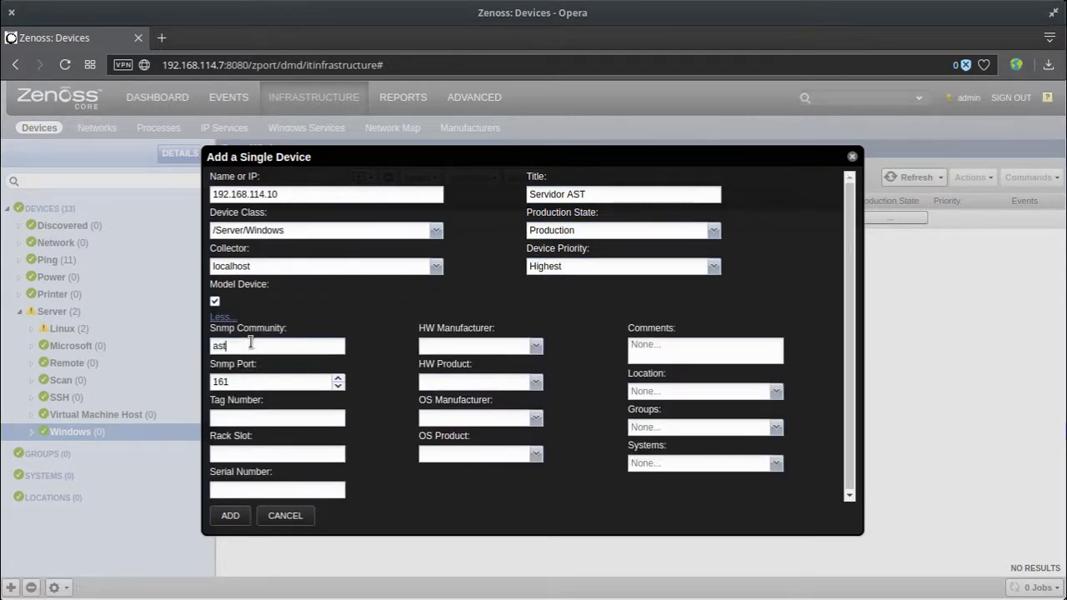
{"action": "left_click", "coordinate": [657, 352]}
{"action": "type", "text": "Servi"}
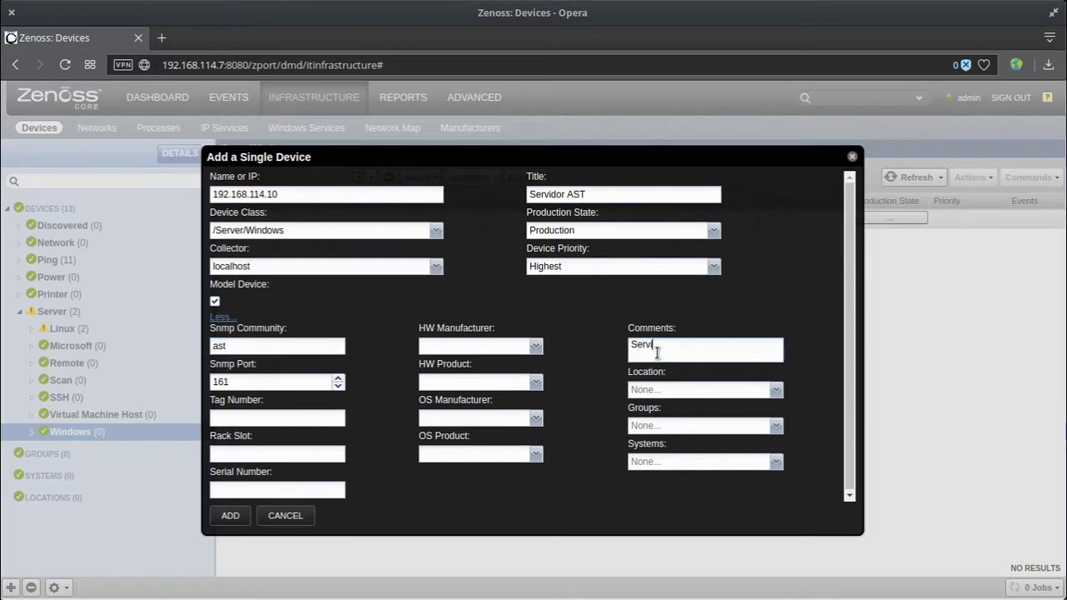
{"action": "type", "text": "dor de Infraestructa"}
{"action": "type", "text": "ra "}
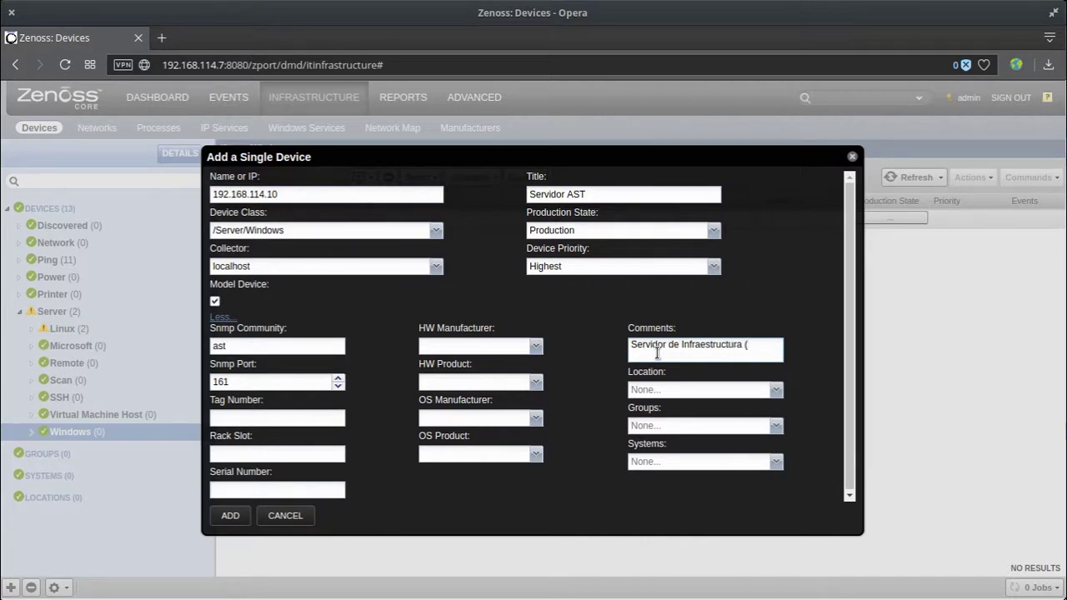
{"action": "type", "text": "(AD, GPO, DHCP"}
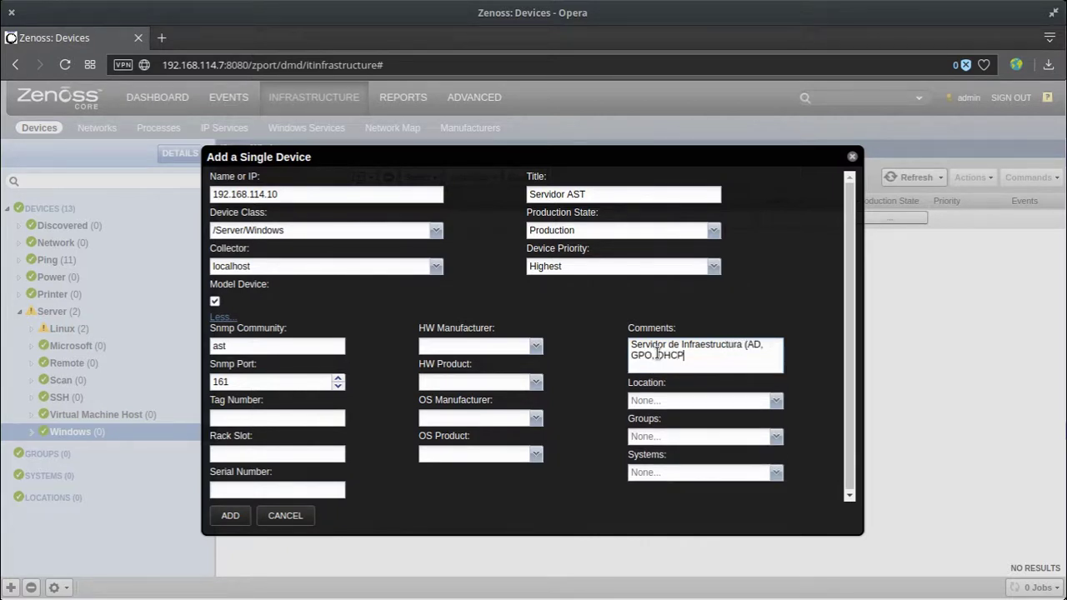
{"action": "type", "text": ", DNS, HyperV)"}
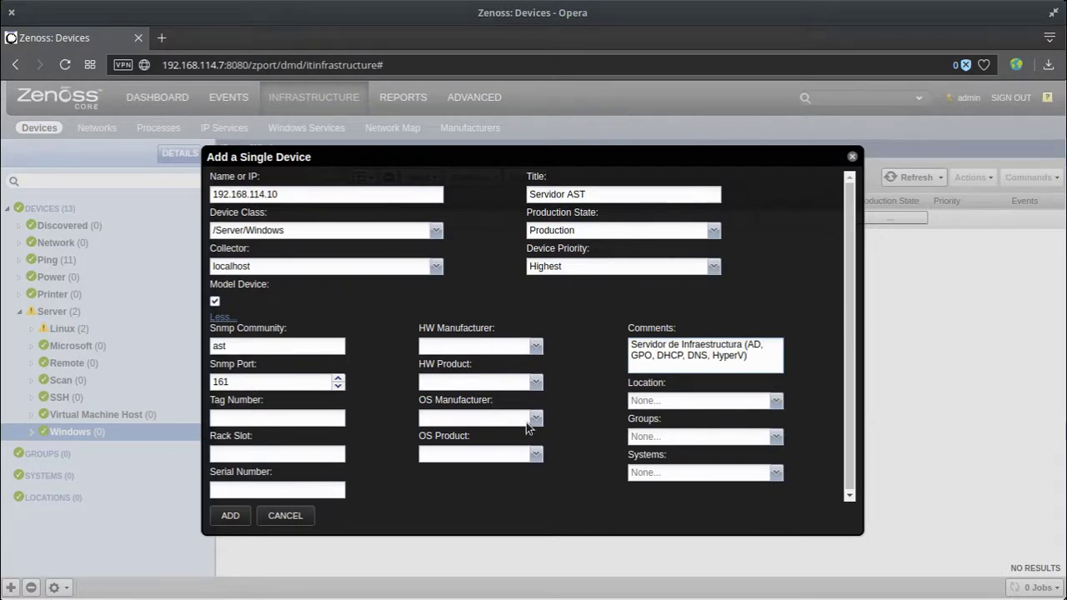
{"action": "left_click", "coordinate": [237, 517]}
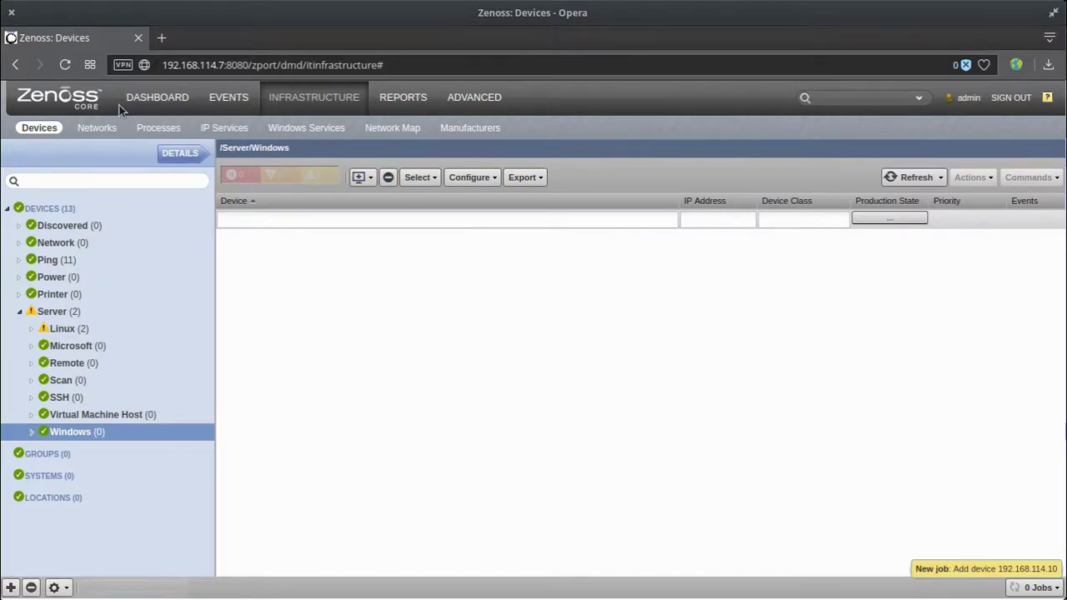
Refresh the device list, filter to Server > Windows, and open the Servidor AST (192.168.114.10) device.
{"action": "left_click", "coordinate": [68, 65]}
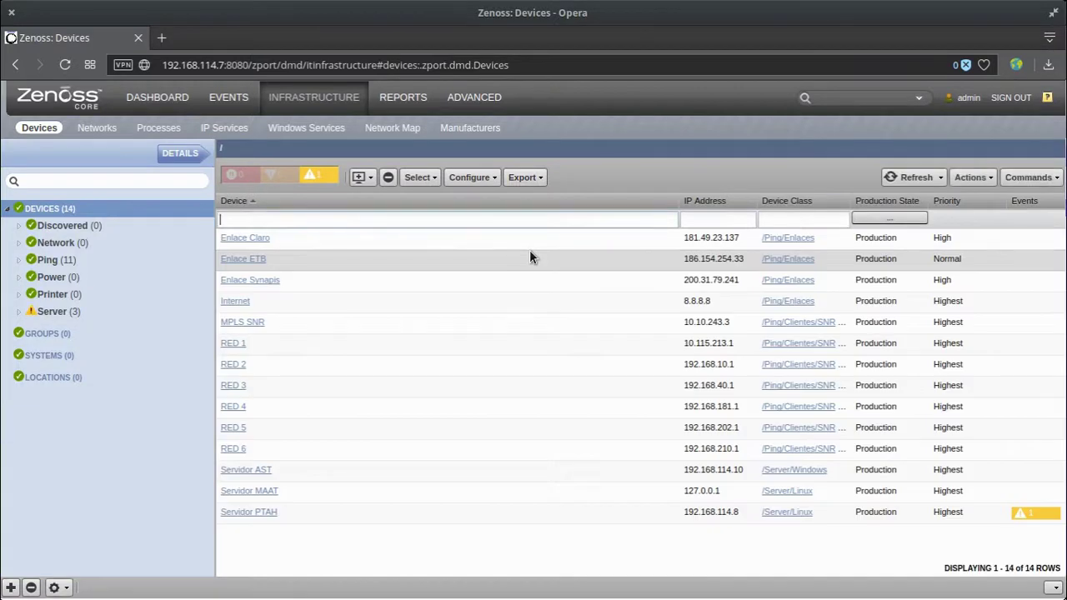
{"action": "left_click", "coordinate": [52, 312]}
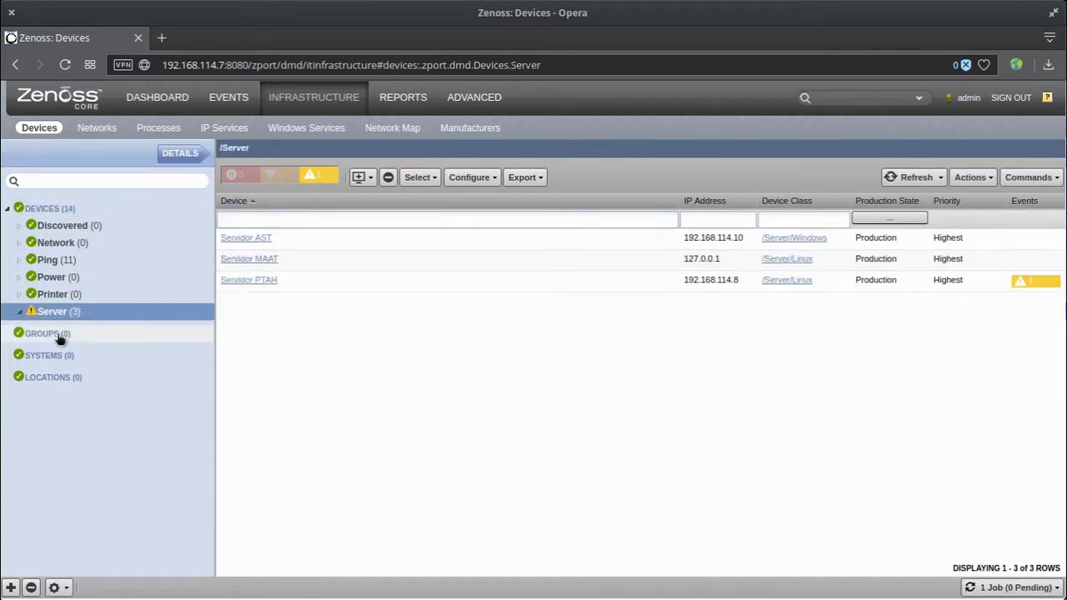
{"action": "left_click", "coordinate": [66, 432]}
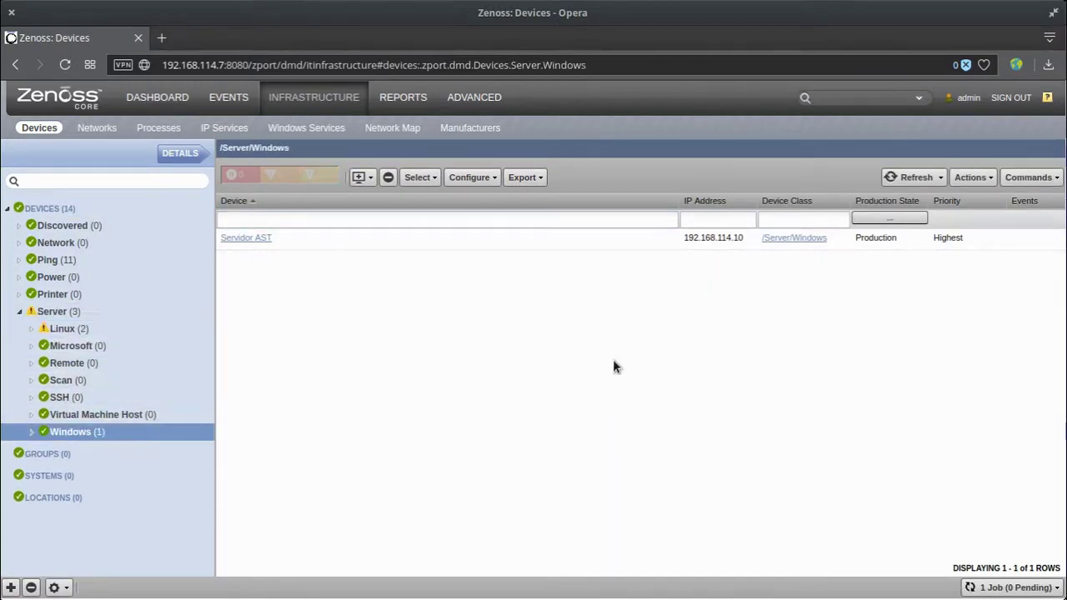
{"action": "left_click", "coordinate": [256, 241]}
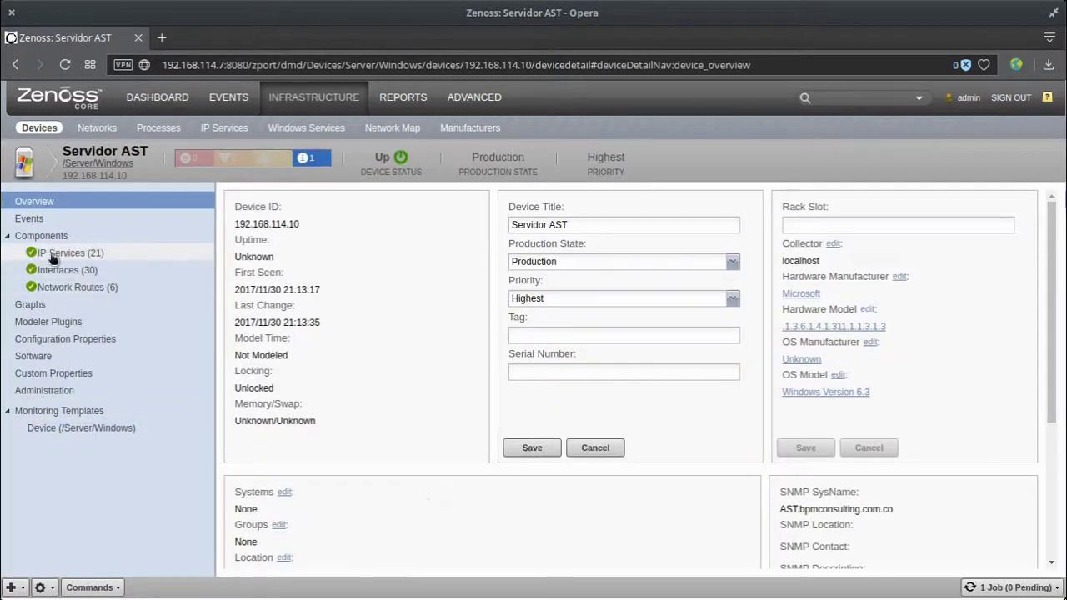
Review Servidor AST's 21 IP services, 30 interfaces and 6 network routes, then its performance graphs.
{"action": "left_click", "coordinate": [74, 255]}
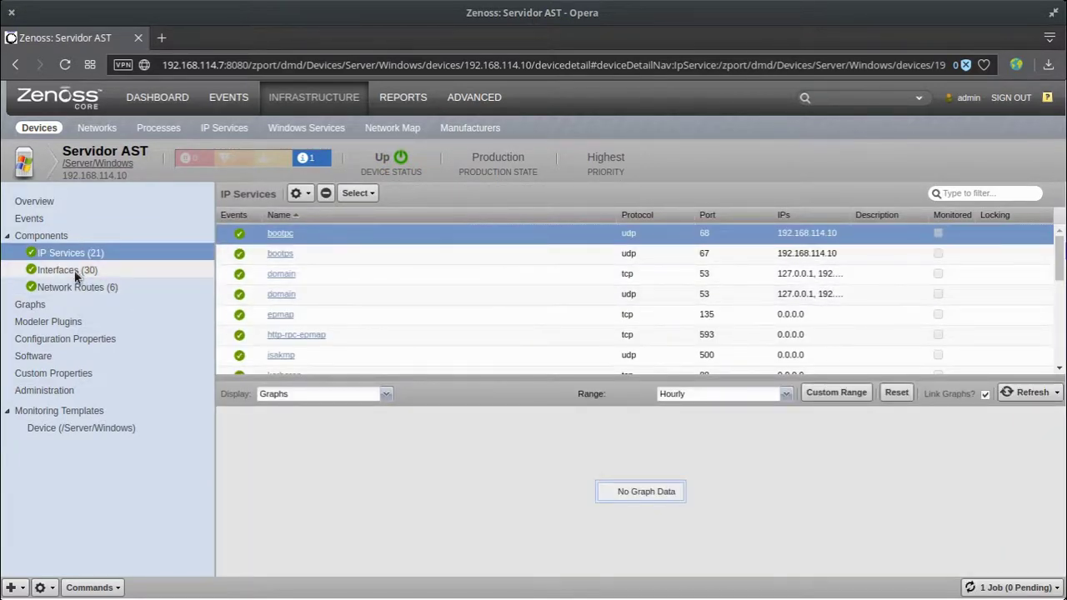
{"action": "left_click", "coordinate": [74, 270]}
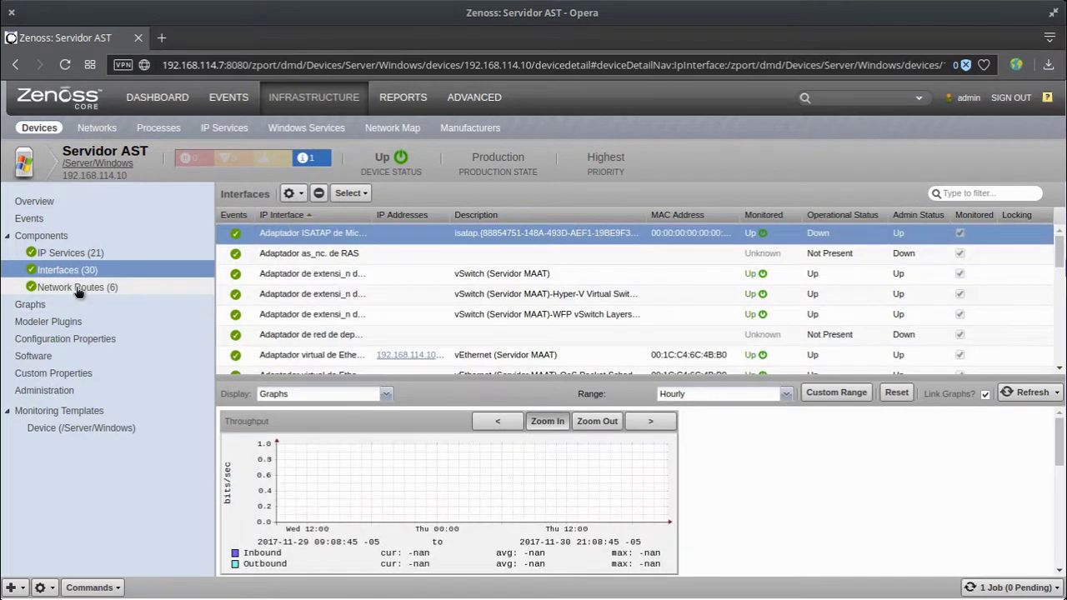
{"action": "left_click", "coordinate": [77, 289]}
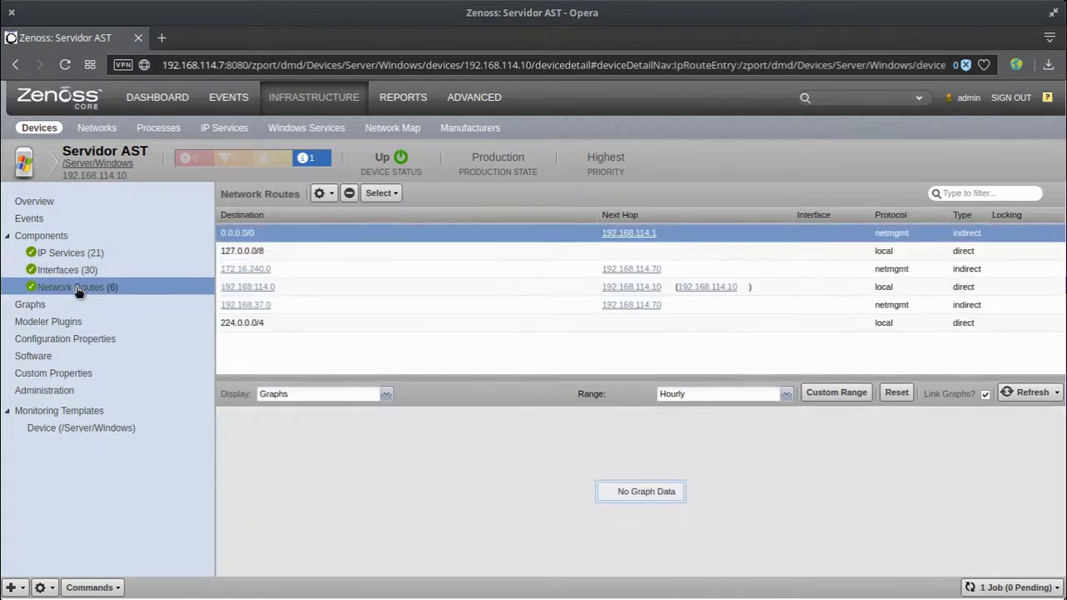
{"action": "left_click", "coordinate": [47, 307]}
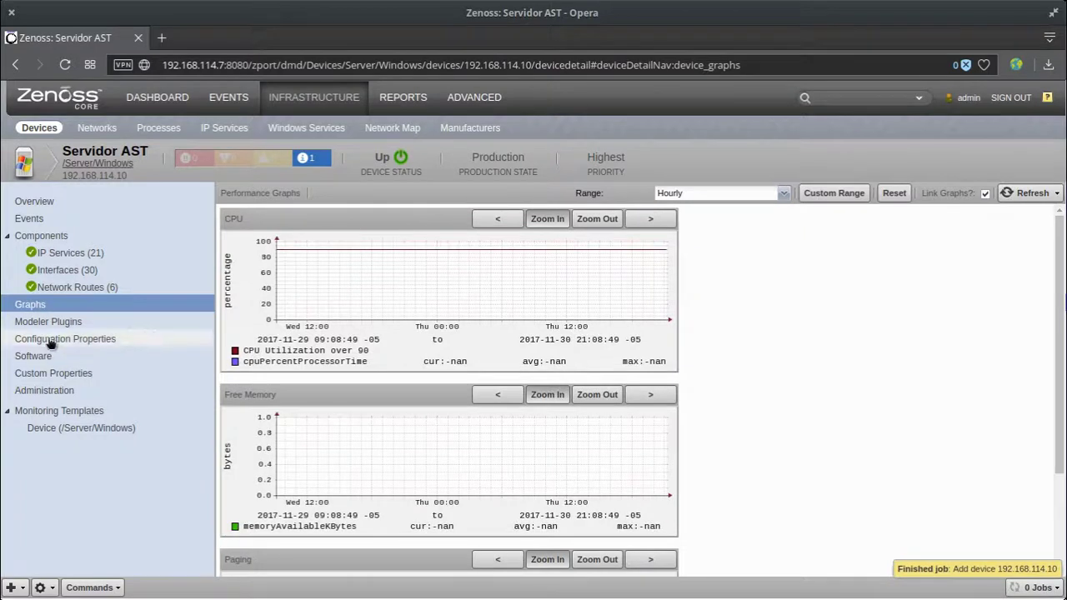
{"action": "left_click", "coordinate": [93, 586]}
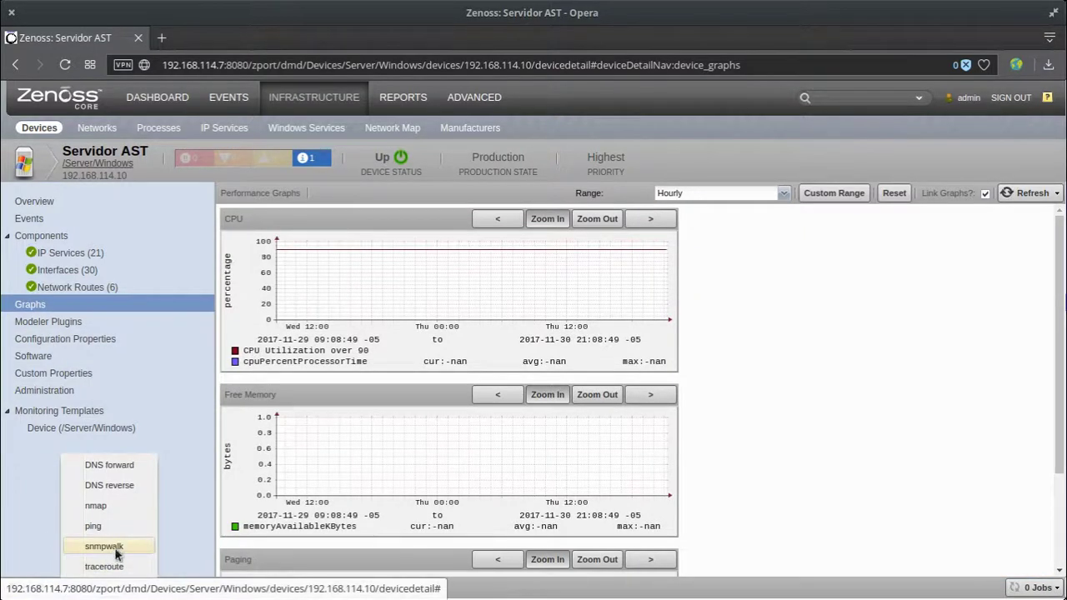
Run snmpwalk against 192.168.114.10, confirm it returns system data including Windows Version 6.3, then close the output.
{"action": "left_click", "coordinate": [112, 547]}
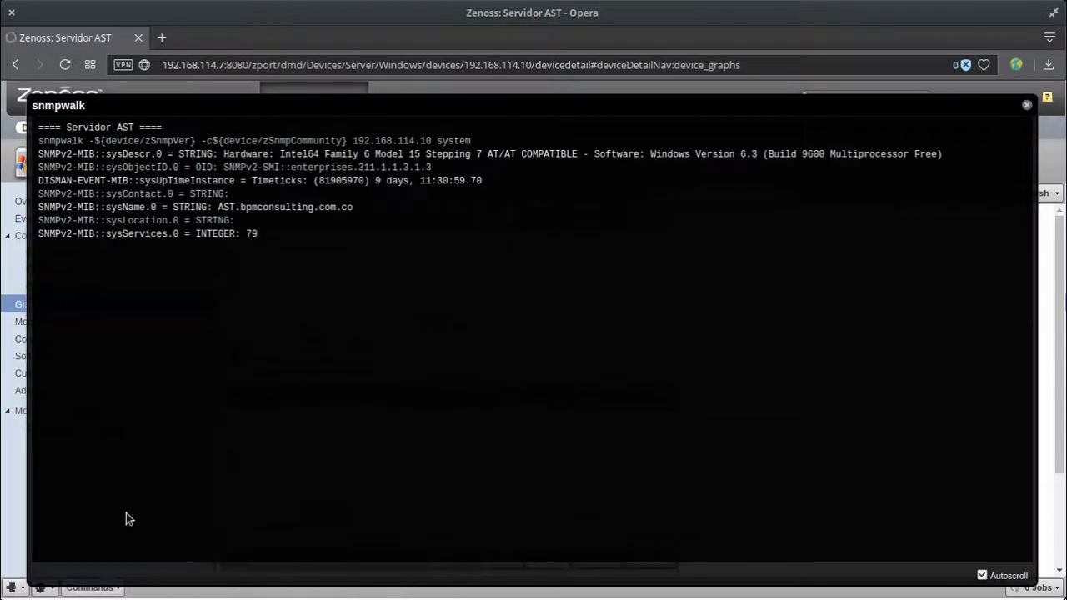
{"action": "left_click", "coordinate": [1028, 105]}
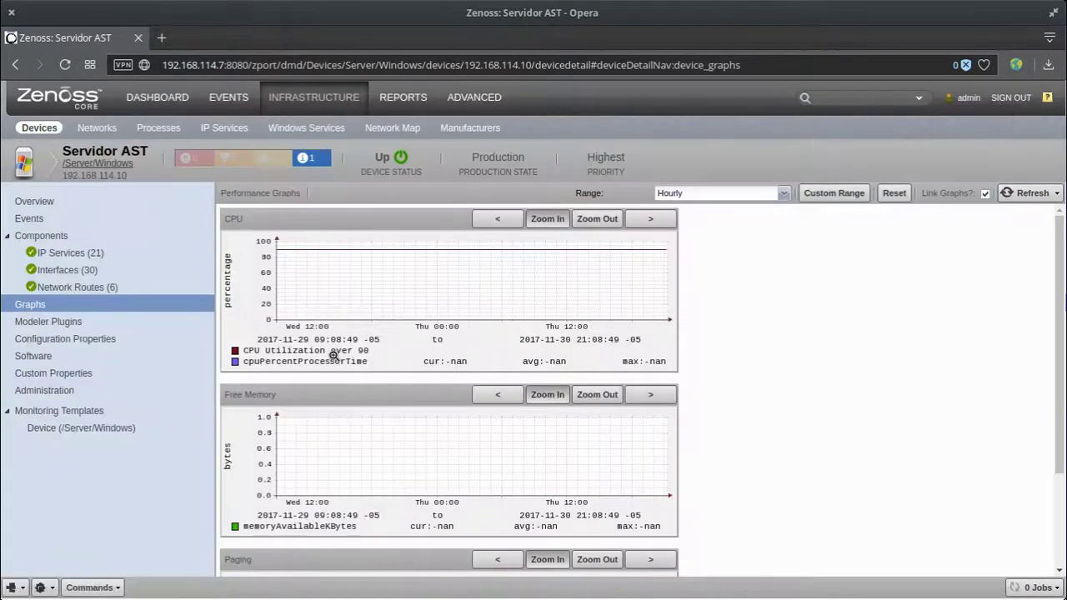